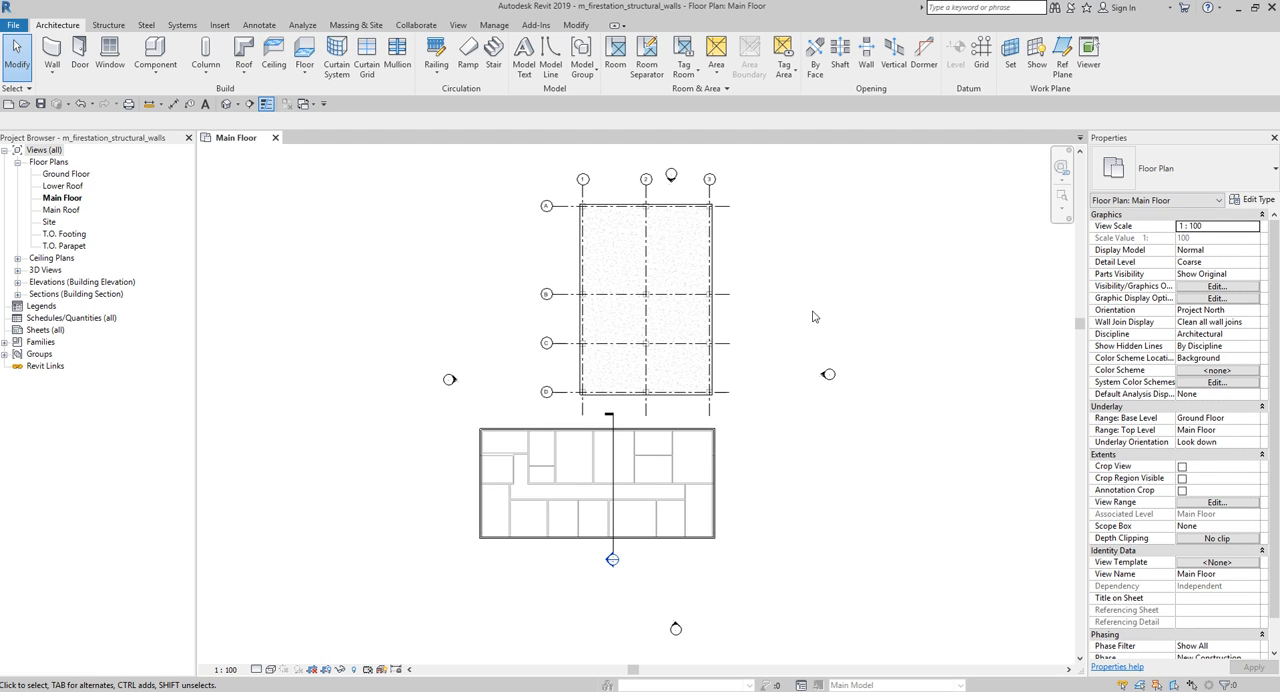
- Examine the gridded floor slab in the Main Floor plan and the default 3D view, and return to the plan
scroll(665, 285, "up", 3)
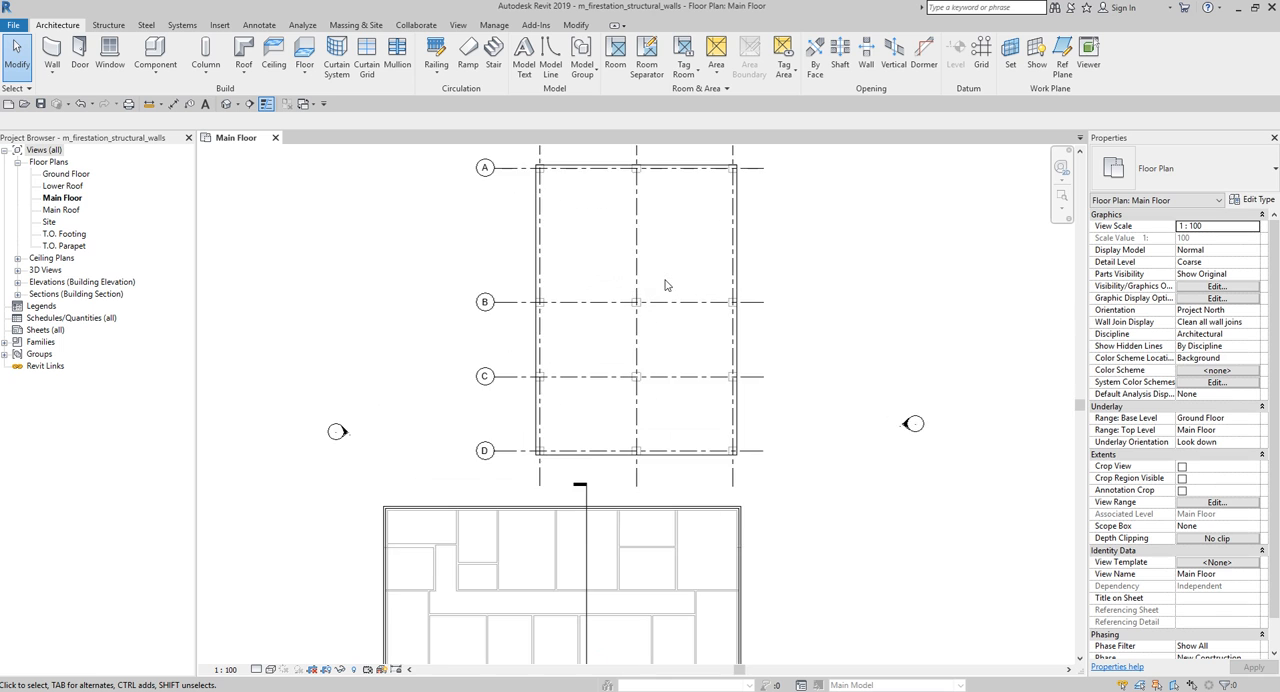
scroll(665, 279, "up", 1)
middle_click_drag(660, 309, 641, 399)
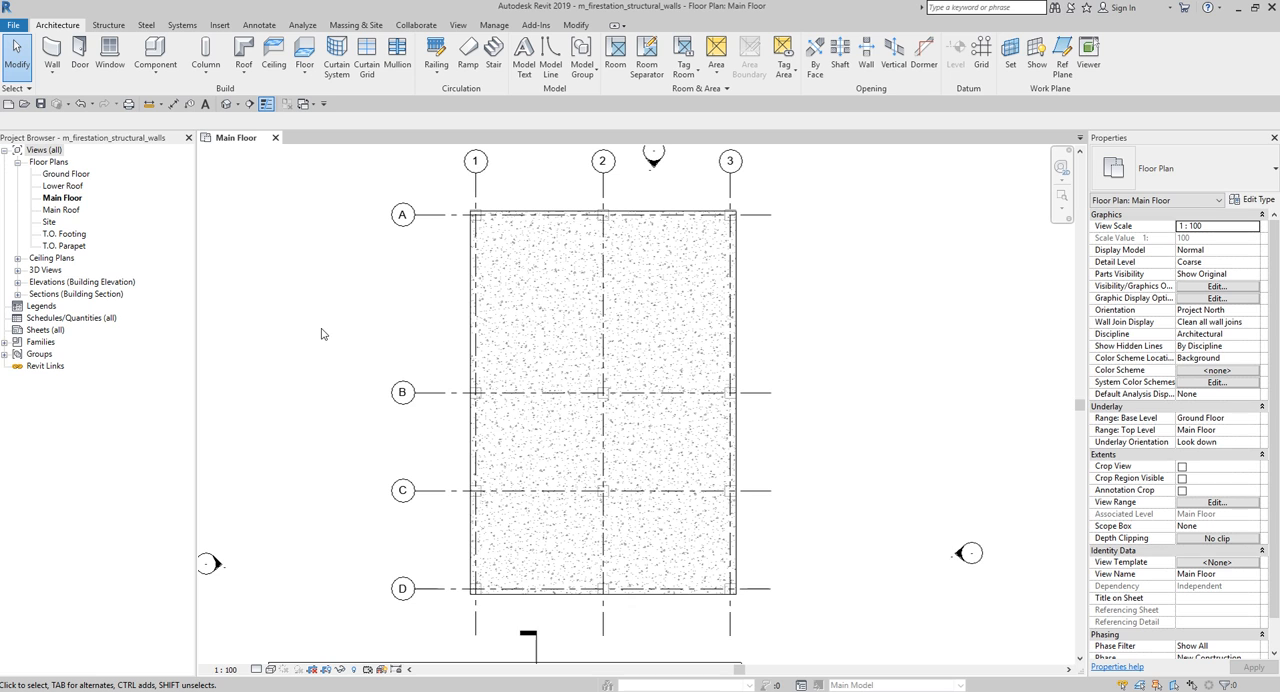
left_click(226, 105)
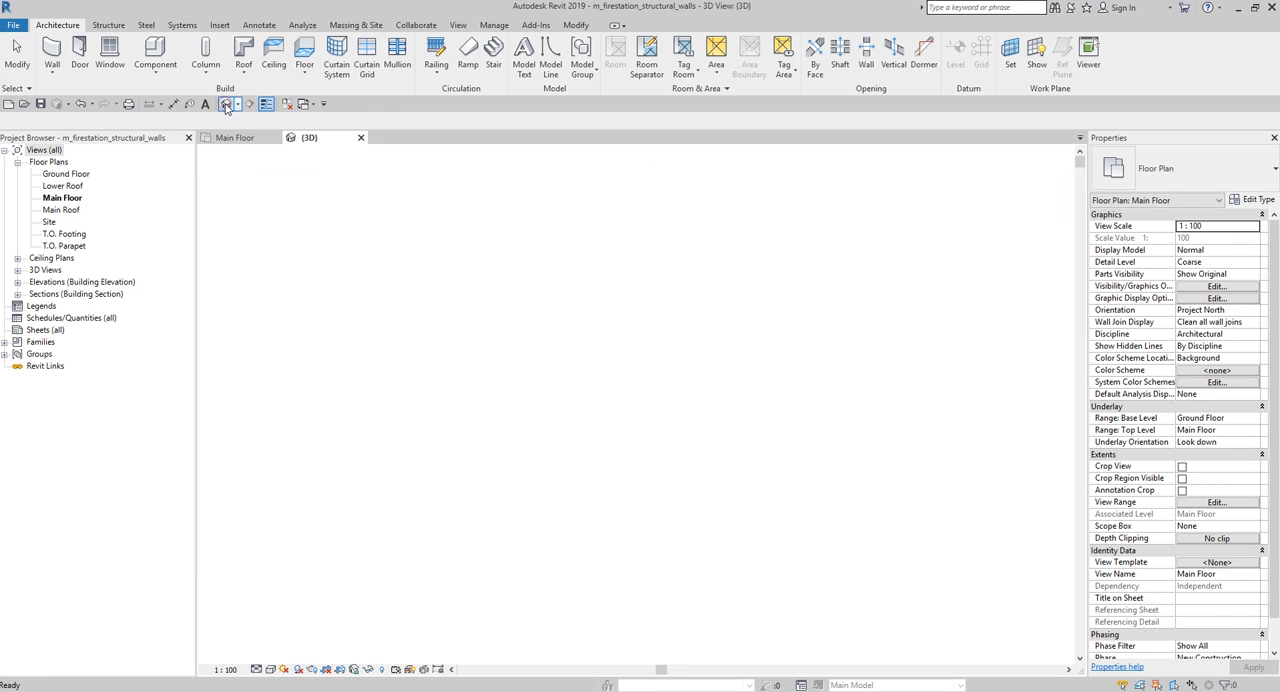
mouse_move(881, 579)
middle_mouse_down("shift")
mouse_move(820, 525)
mouse_move(873, 574)
middle_mouse_up("shift")
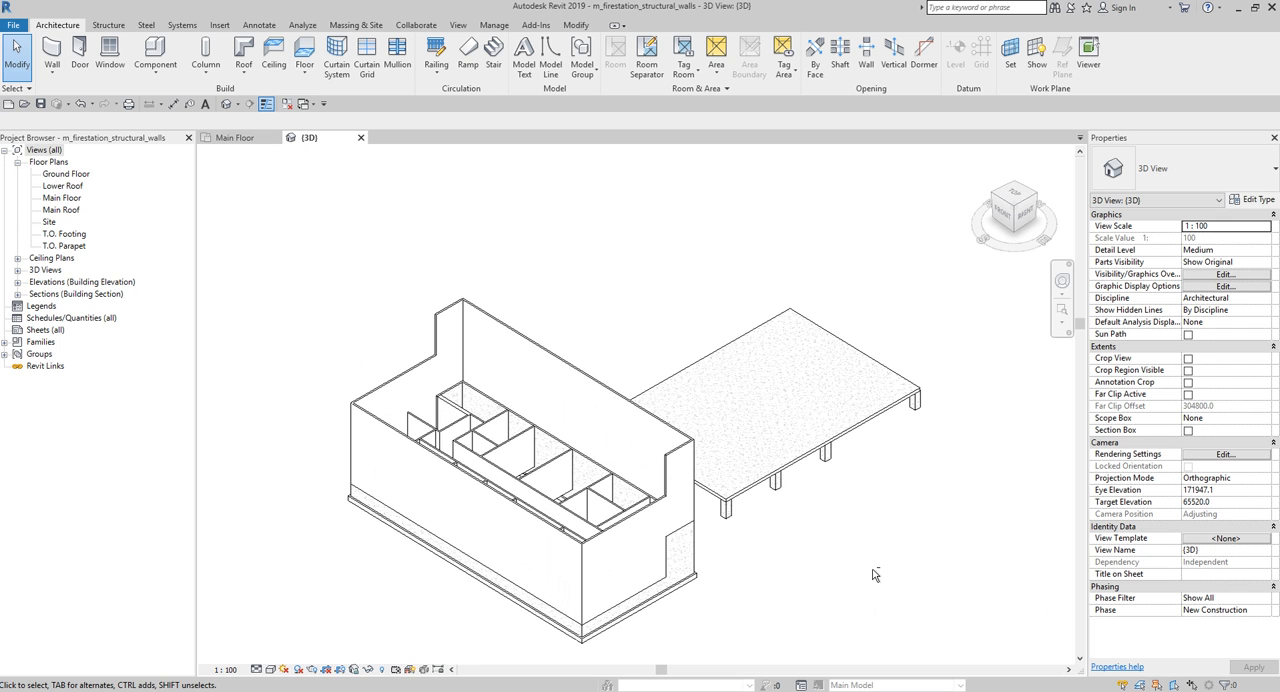
left_click(234, 140)
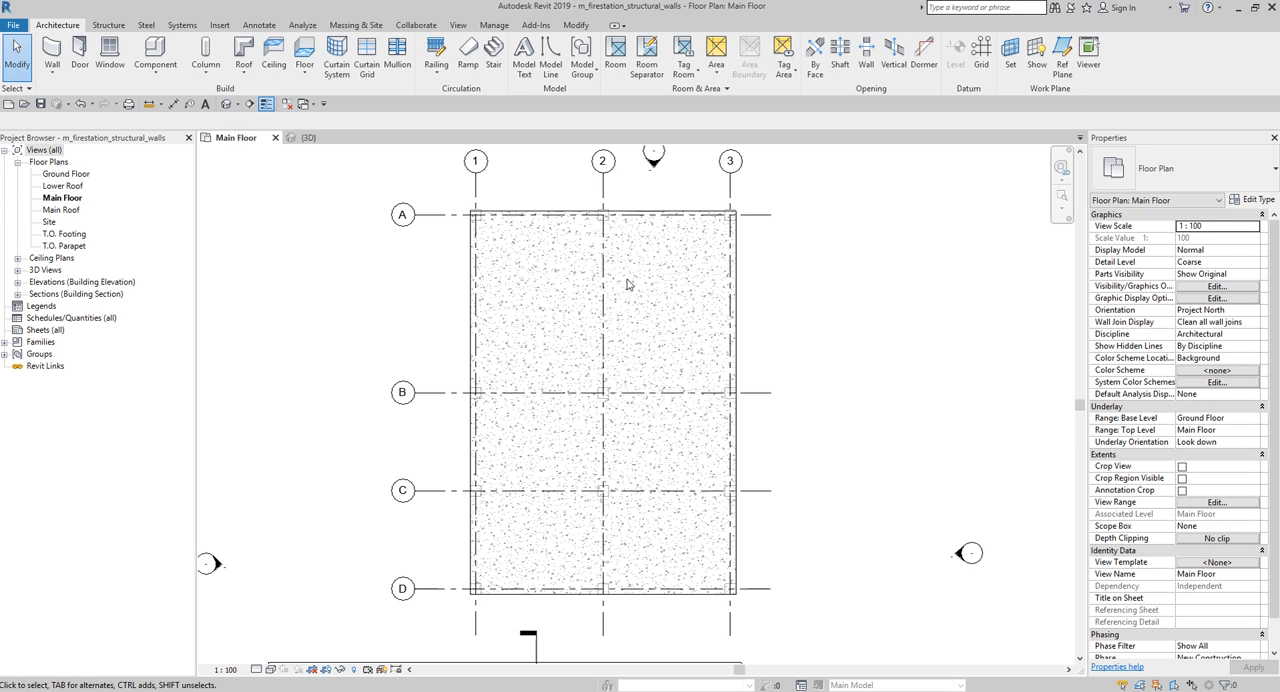
- Start a structural wall on the Main Floor using the Basic Wall type Foundation - 300mm Concrete
left_click(111, 27)
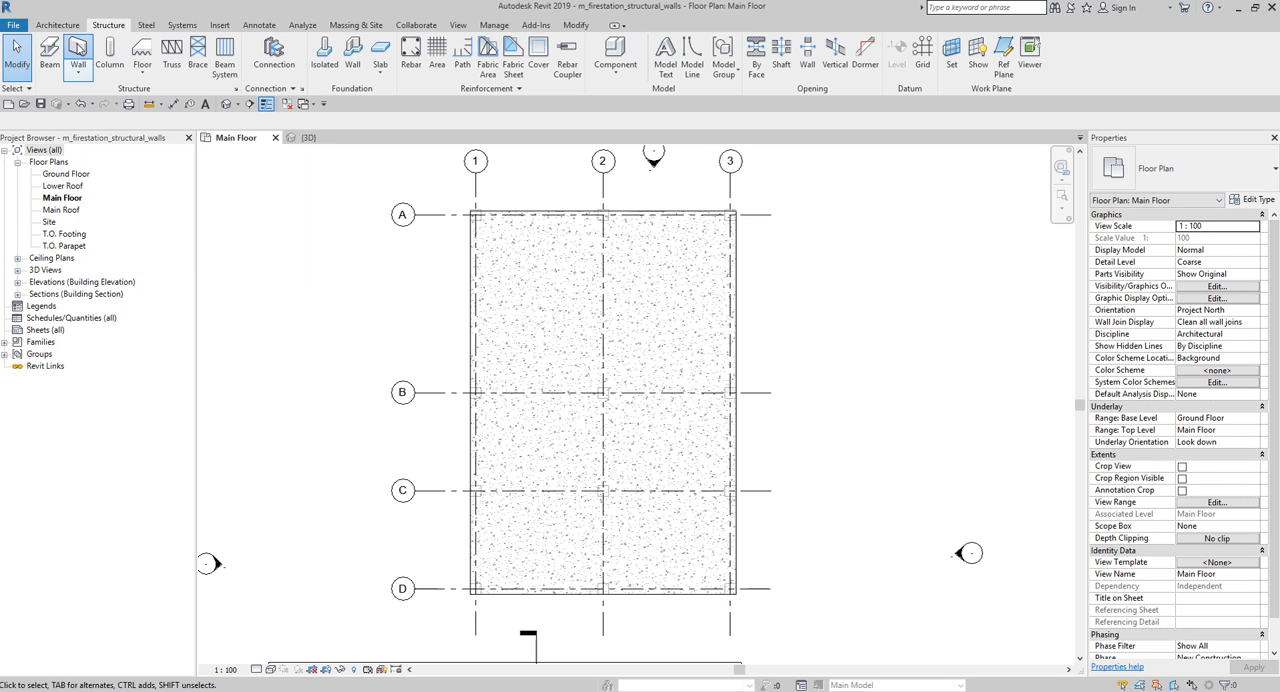
left_click(78, 47)
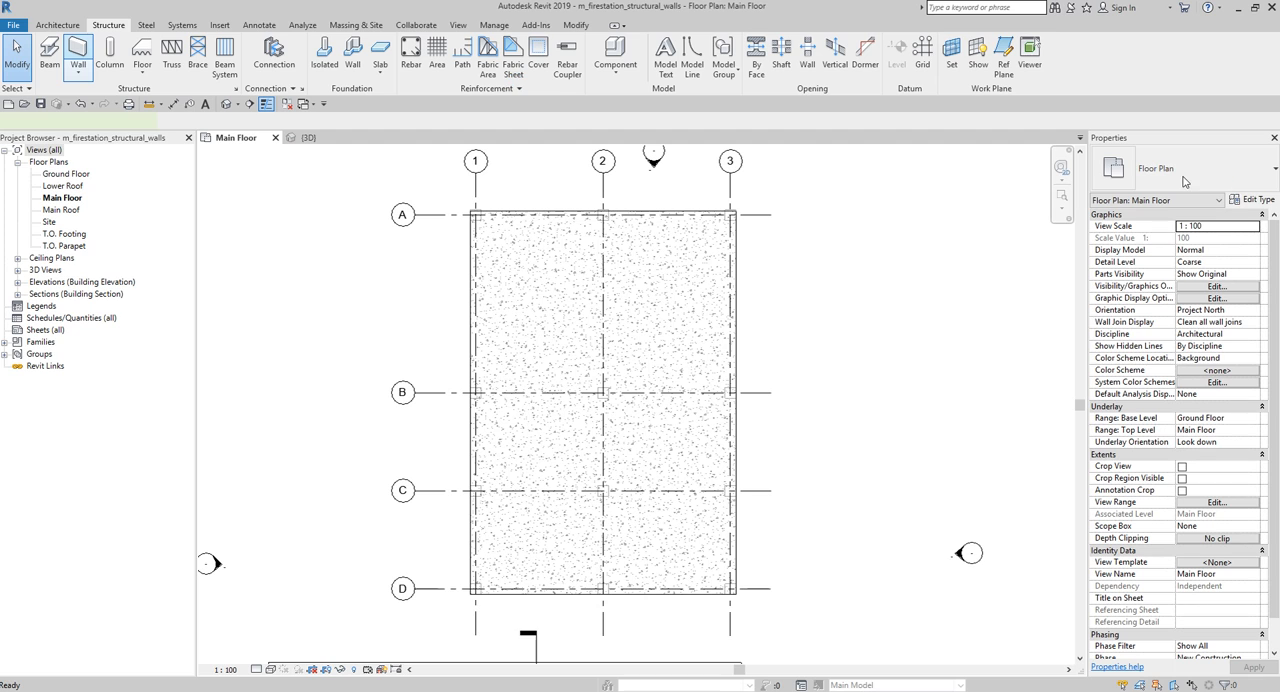
key("ctrl")
key("ctrl")
key("ctrl")
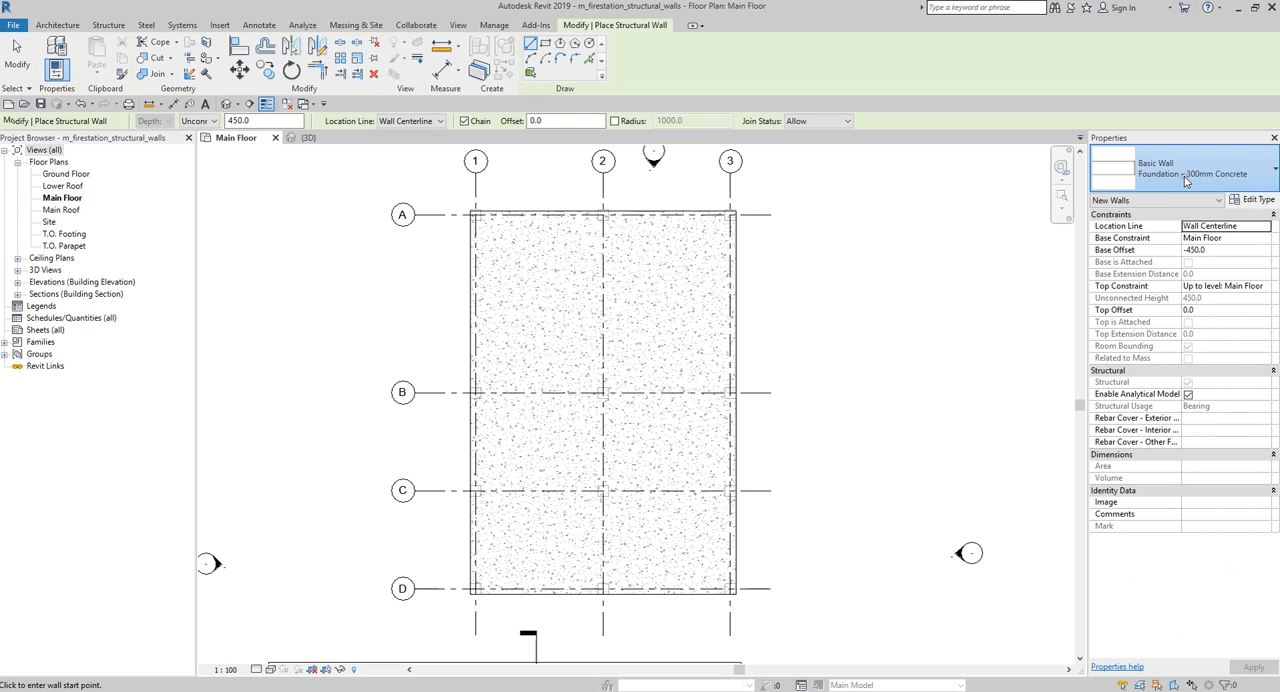
left_click(1186, 178)
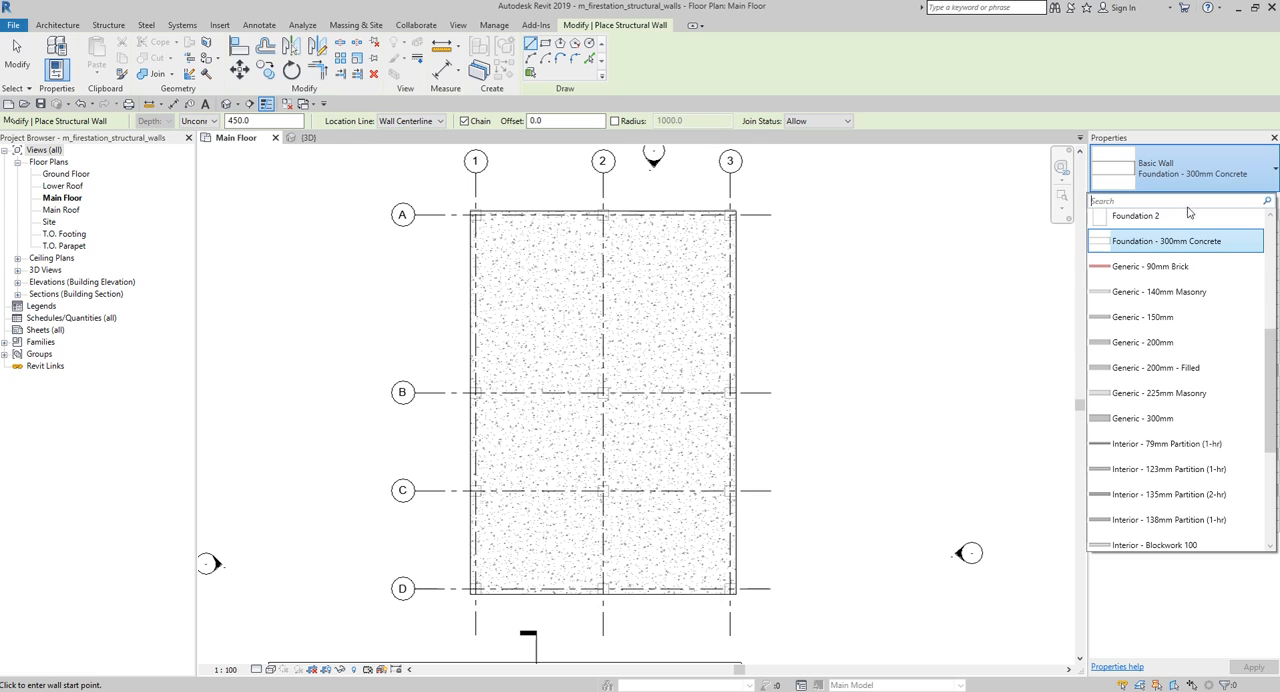
left_click(1181, 243)
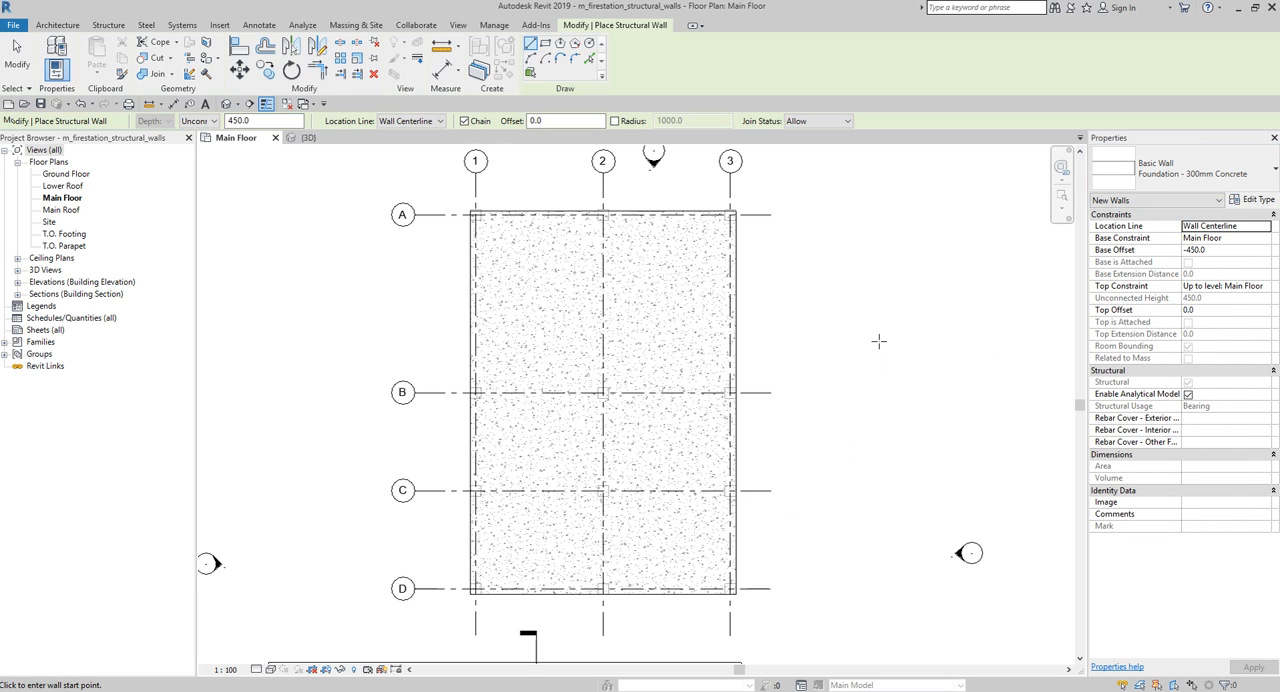
- Set the new wall's depth to 1950 and its location line to Core Face: Interior
double_click(255, 120)
type("1950")
key("Return")
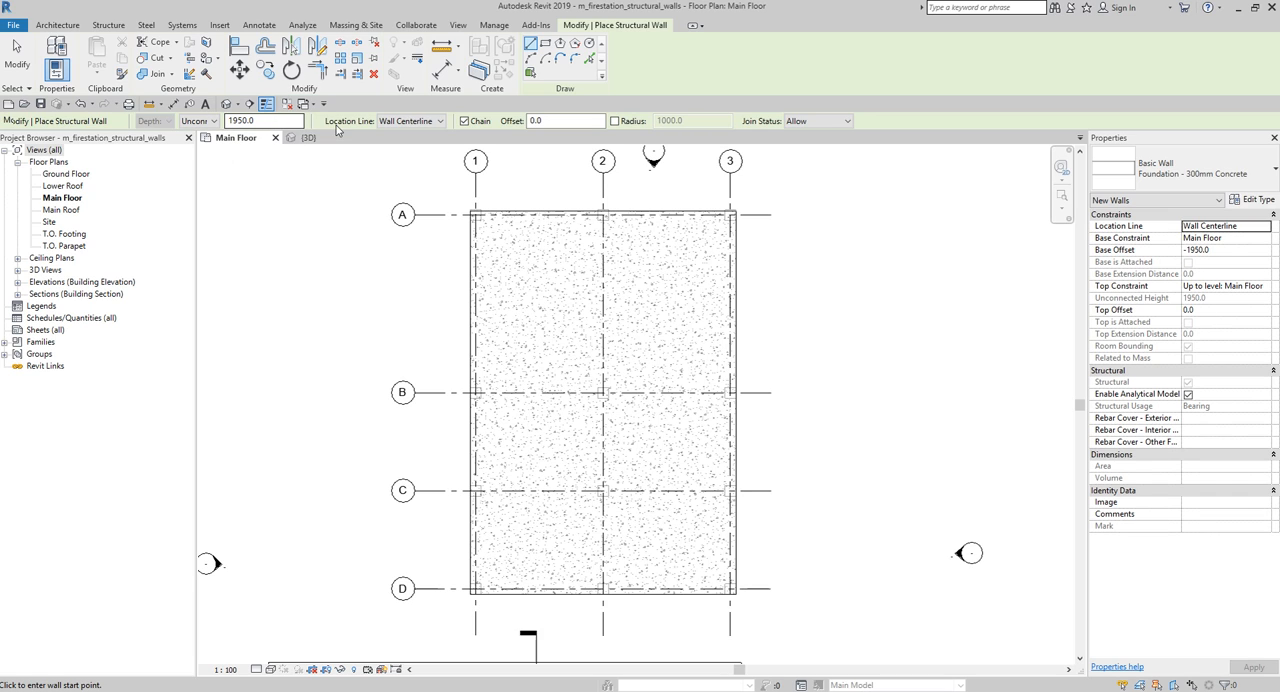
left_click(399, 122)
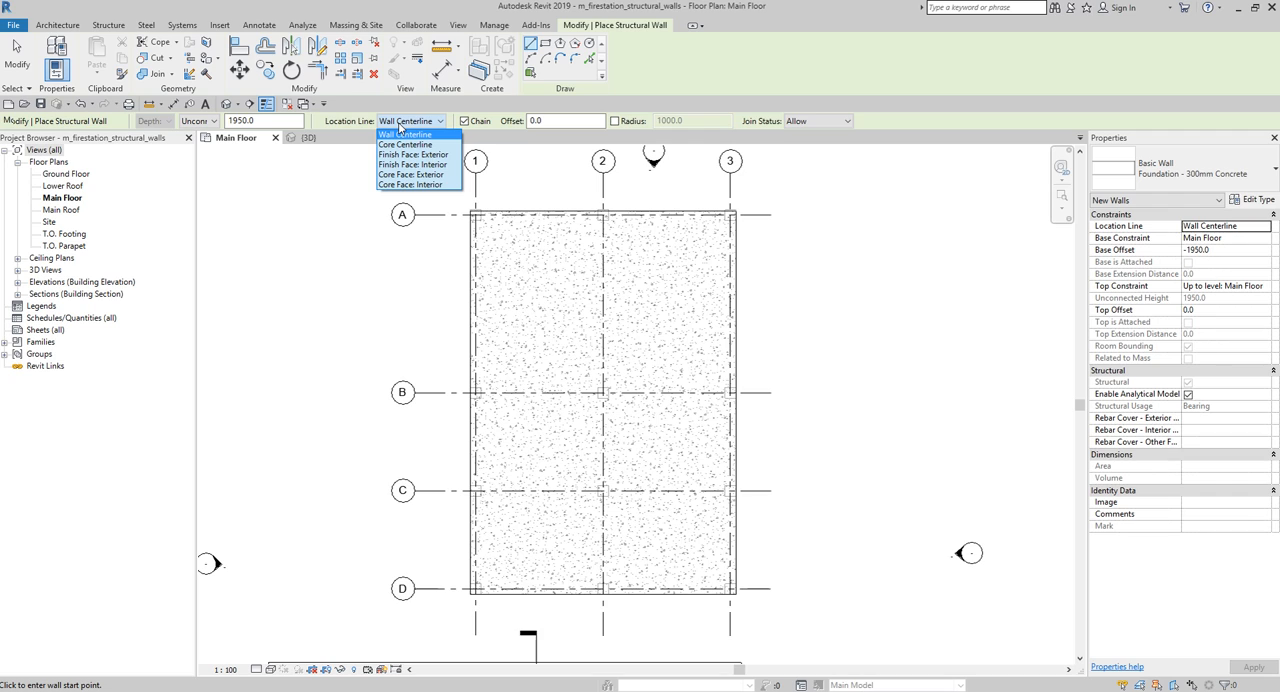
left_click(410, 185)
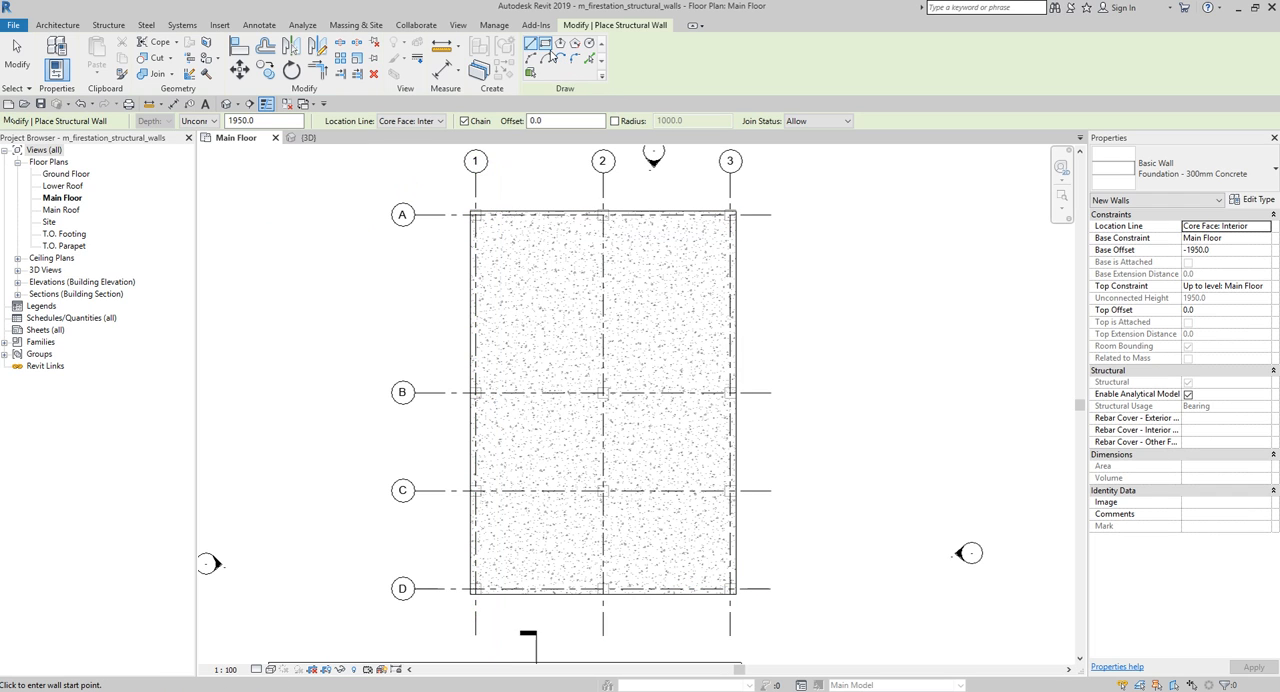
- Draw the foundation walls as a rectangle around the slab, from its corner near A-1 to the opposite corner near D-3, and end the command
left_click(546, 46)
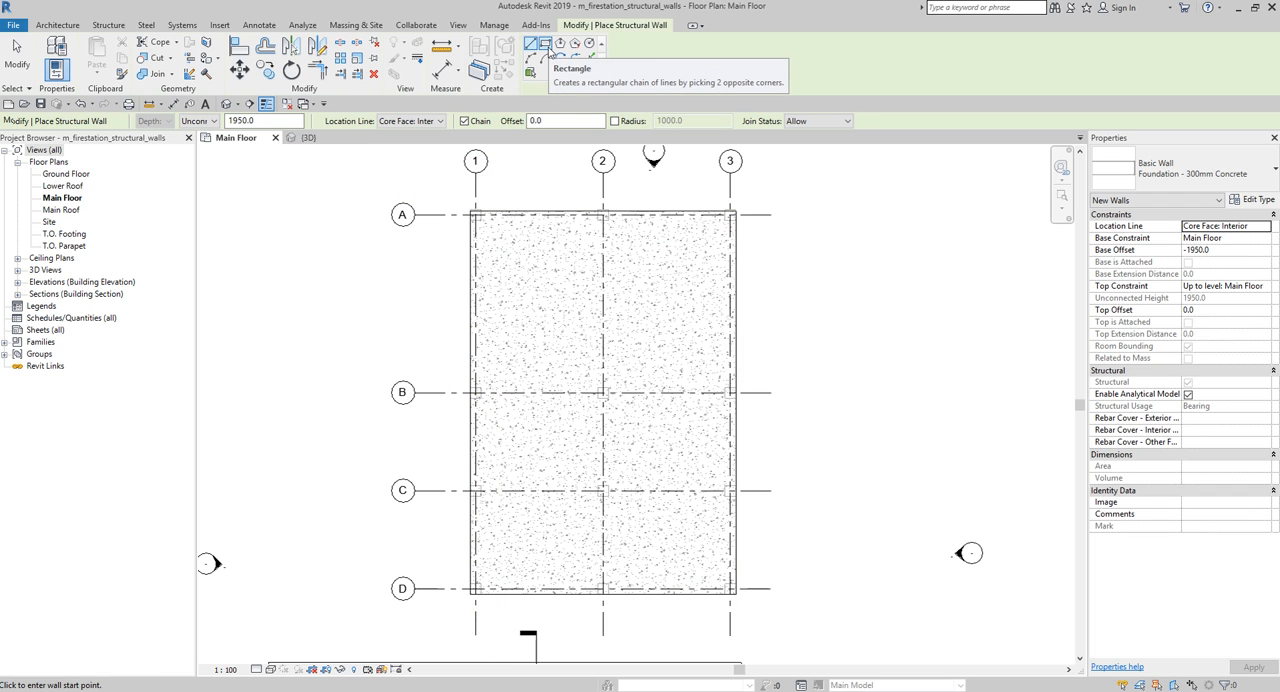
left_click(546, 46)
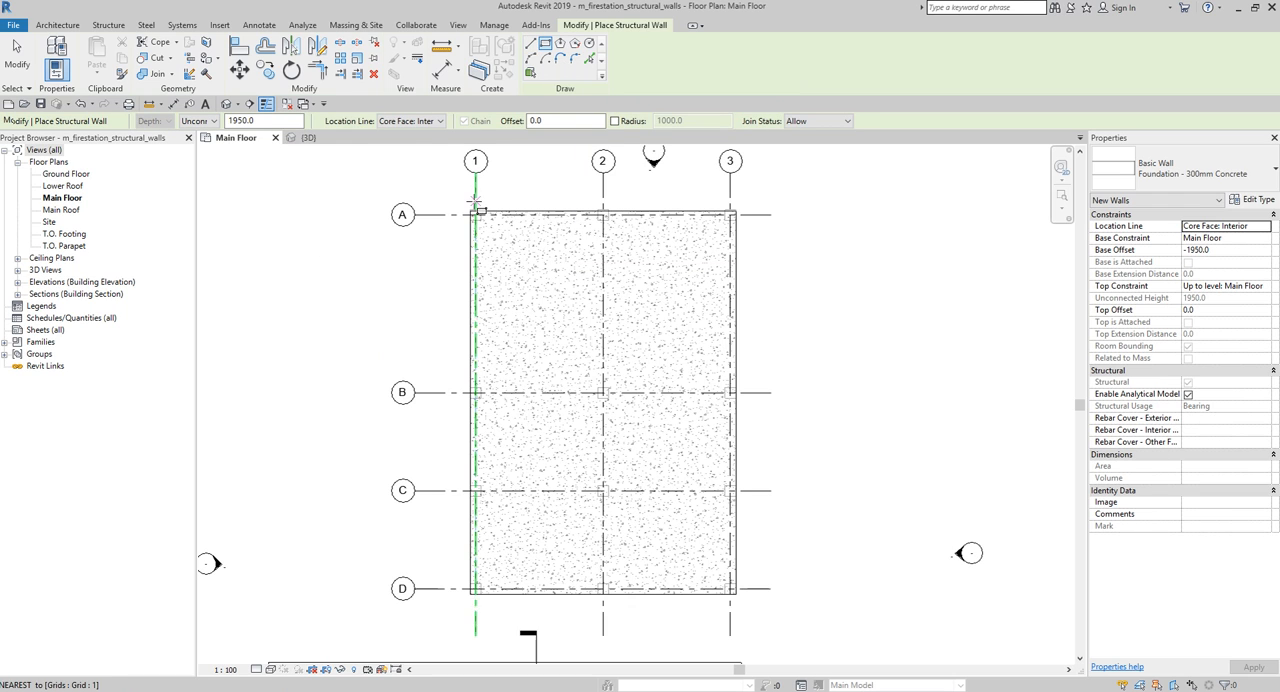
scroll(478, 210, "up", 5)
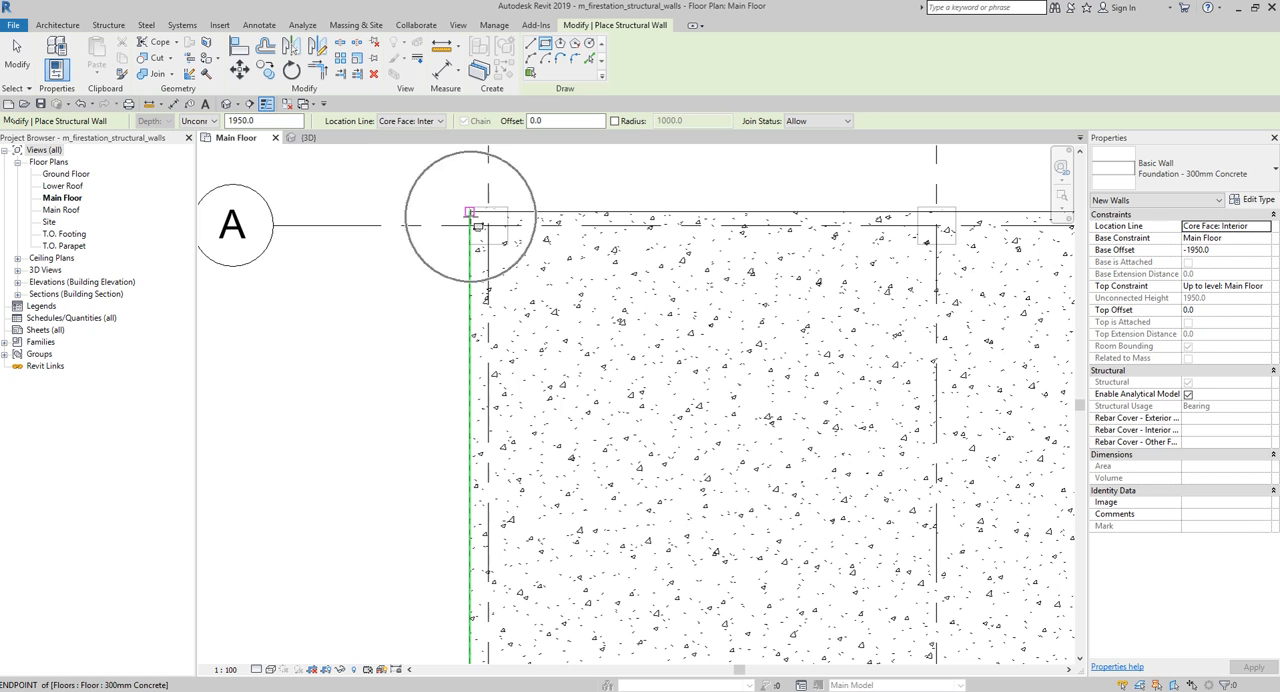
left_click(470, 212)
scroll(711, 465, "down", 1)
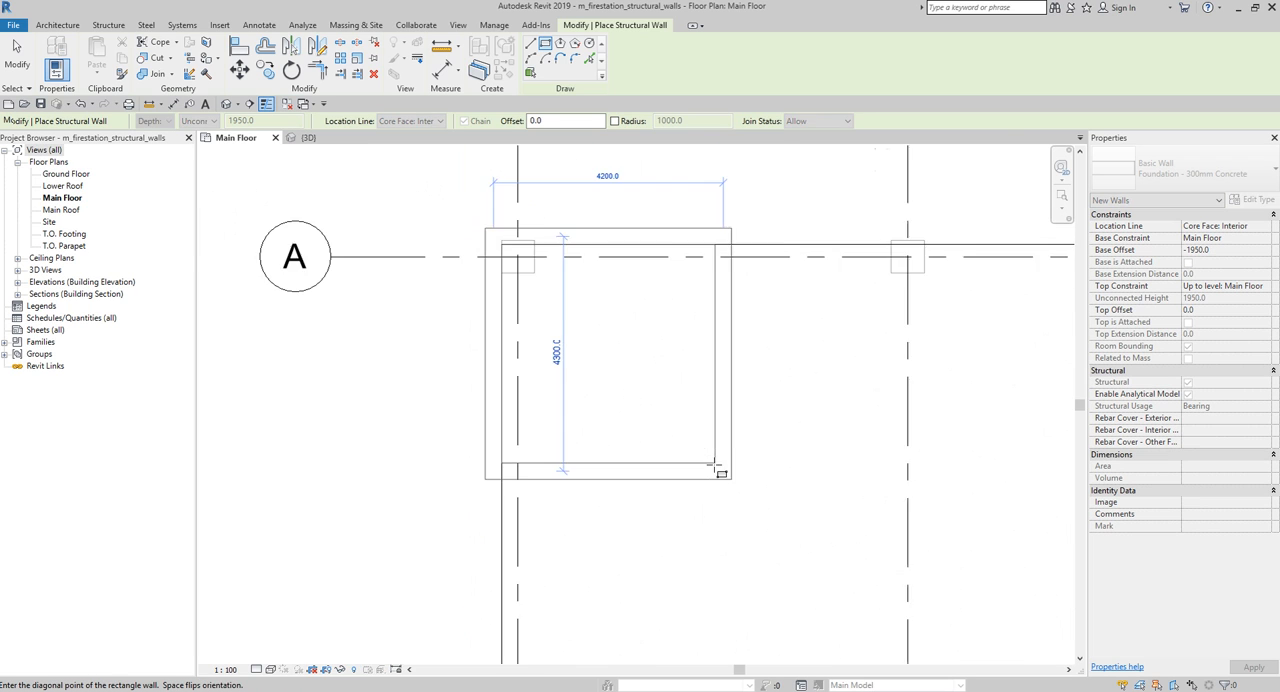
scroll(715, 465, "down", 2)
middle_click_drag(786, 477, 579, 312)
scroll(657, 378, "down", 1)
scroll(738, 430, "down", 1)
middle_click_drag(746, 442, 665, 326)
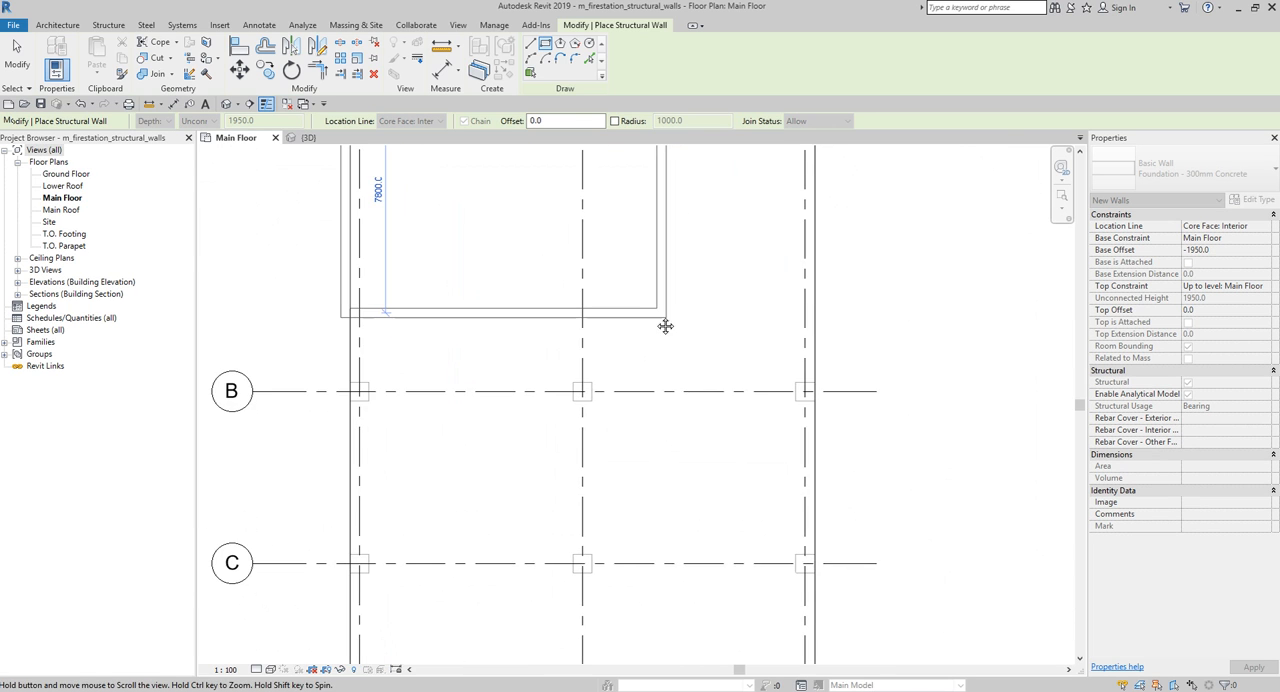
scroll(672, 357, "down", 3)
middle_click_drag(749, 491, 689, 320)
scroll(711, 439, "up", 5)
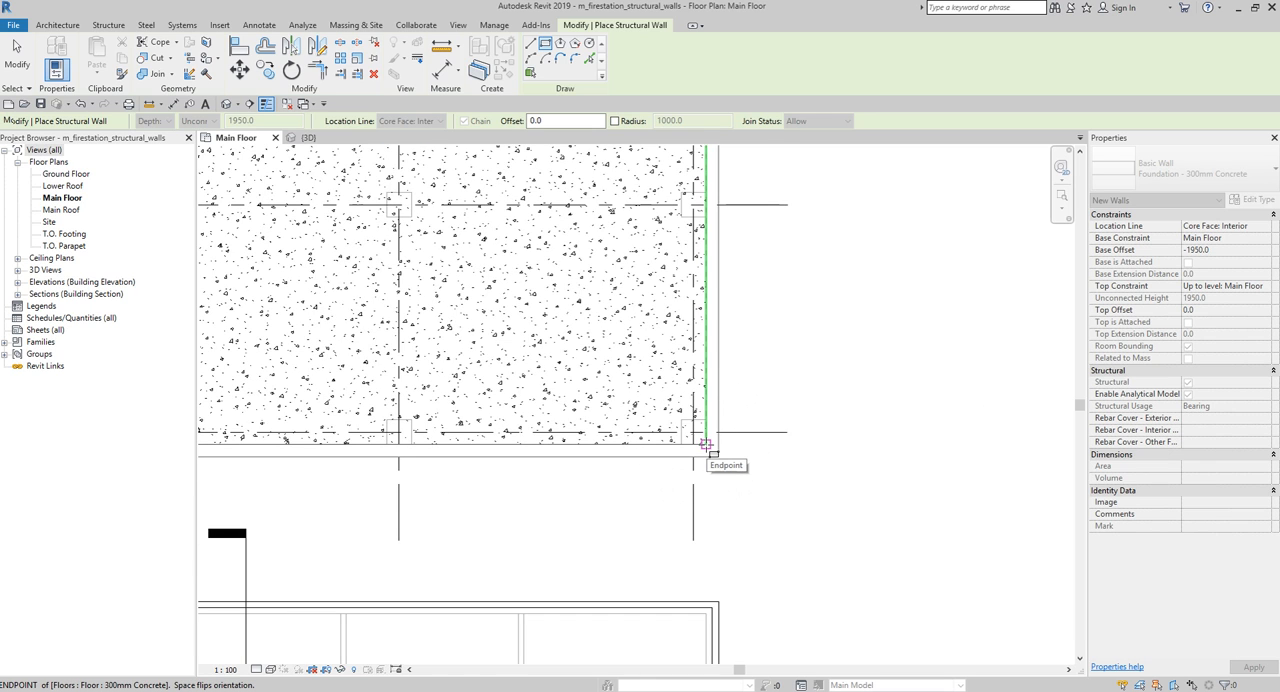
left_click(706, 445)
scroll(820, 383, "down", 2)
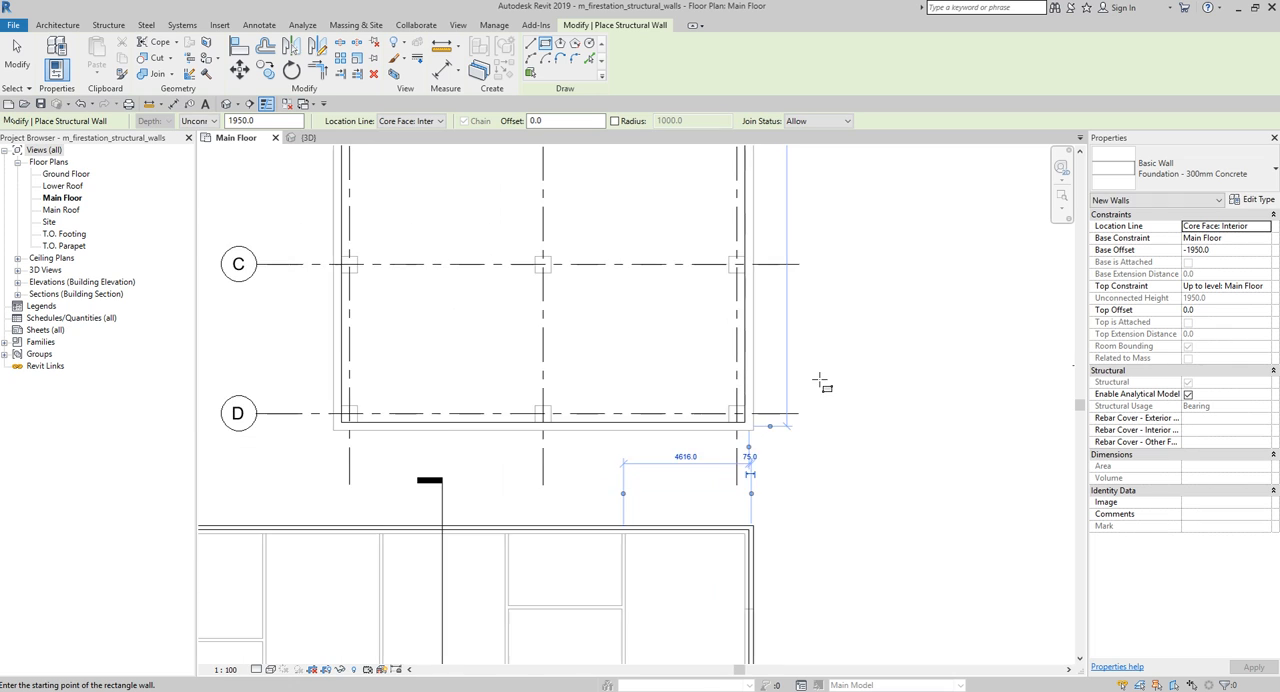
middle_click_drag(820, 383, 880, 416)
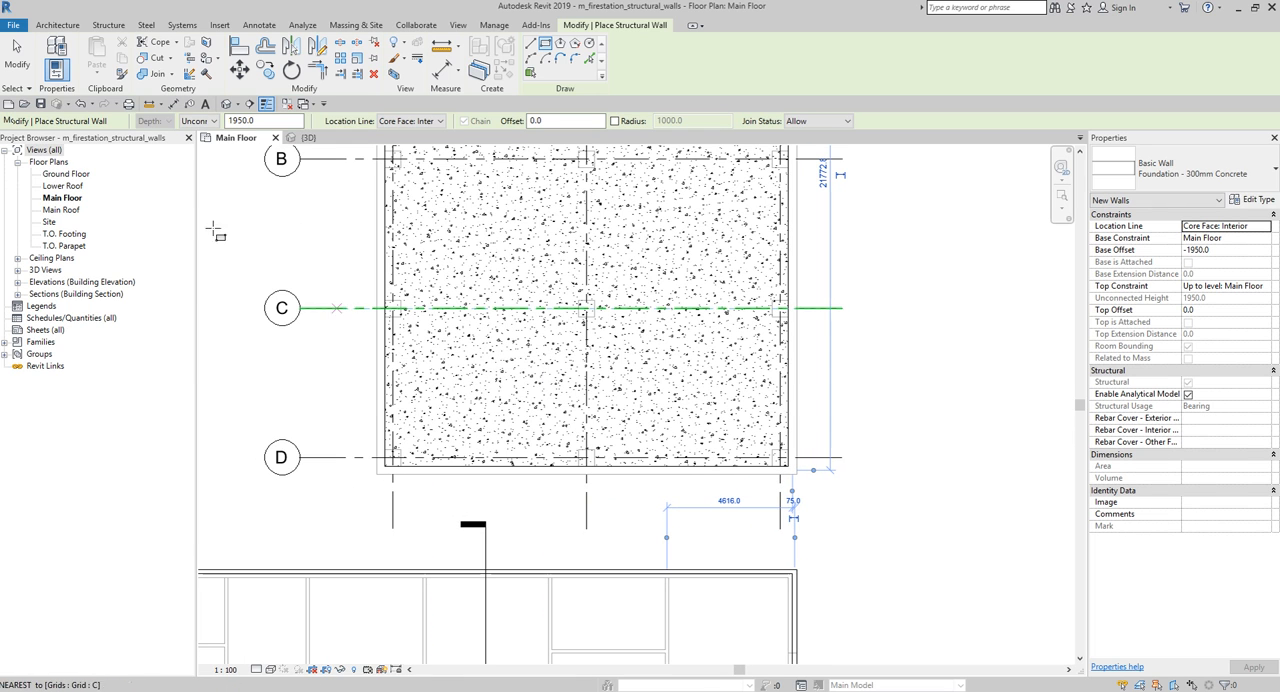
left_click(20, 50)
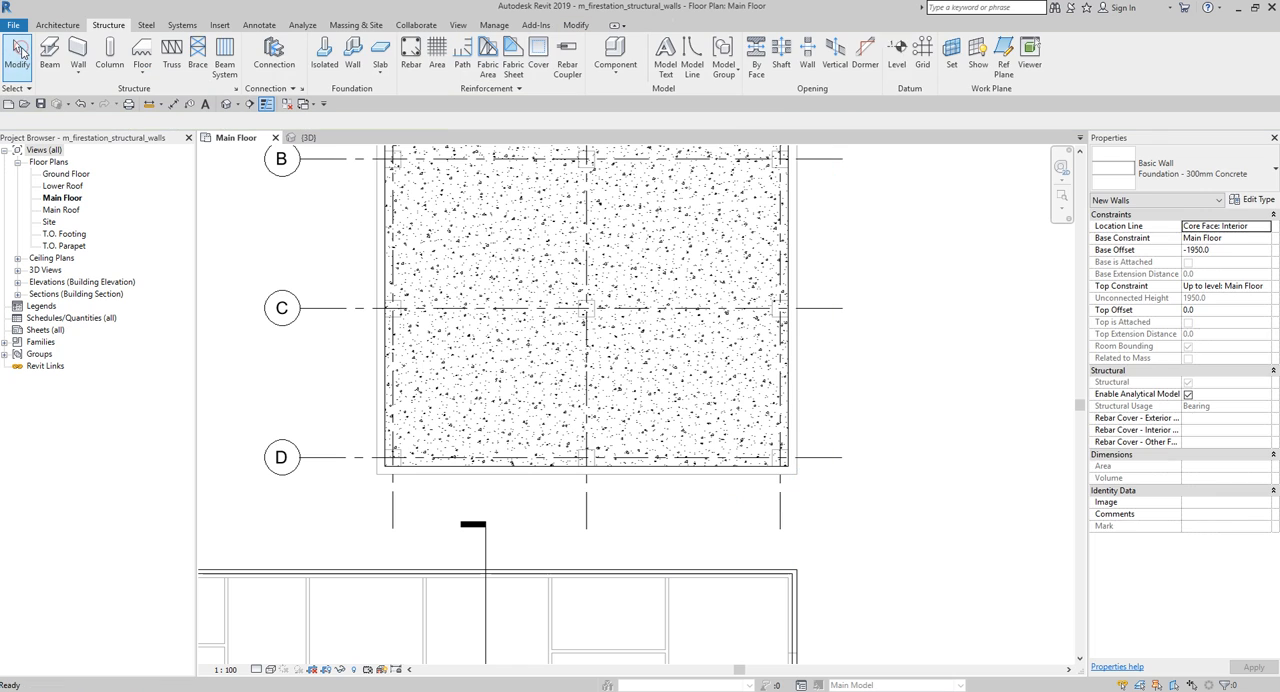
- Examine the foundation walls around the slab in the 3D view, highlighting the whole wall chain and clearing the selection
scroll(878, 442, "down", 1)
middle_click_drag(884, 388, 851, 549)
scroll(803, 481, "down", 1)
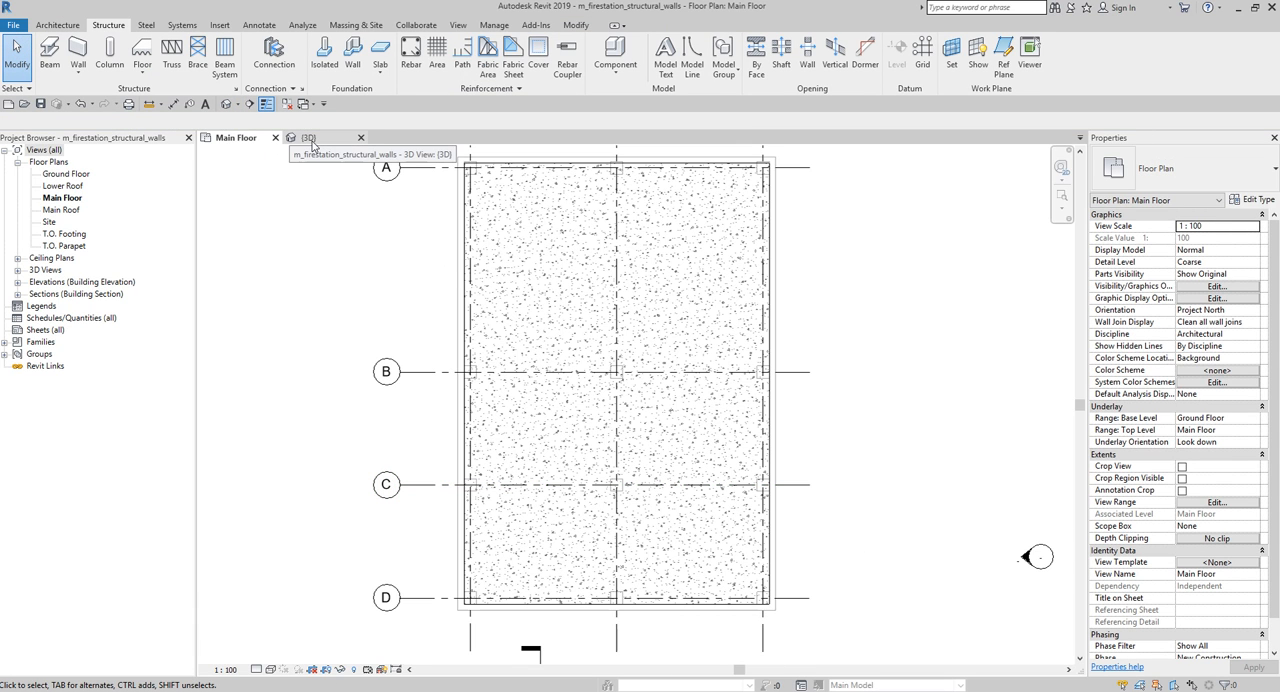
left_click(311, 141)
left_click(312, 142)
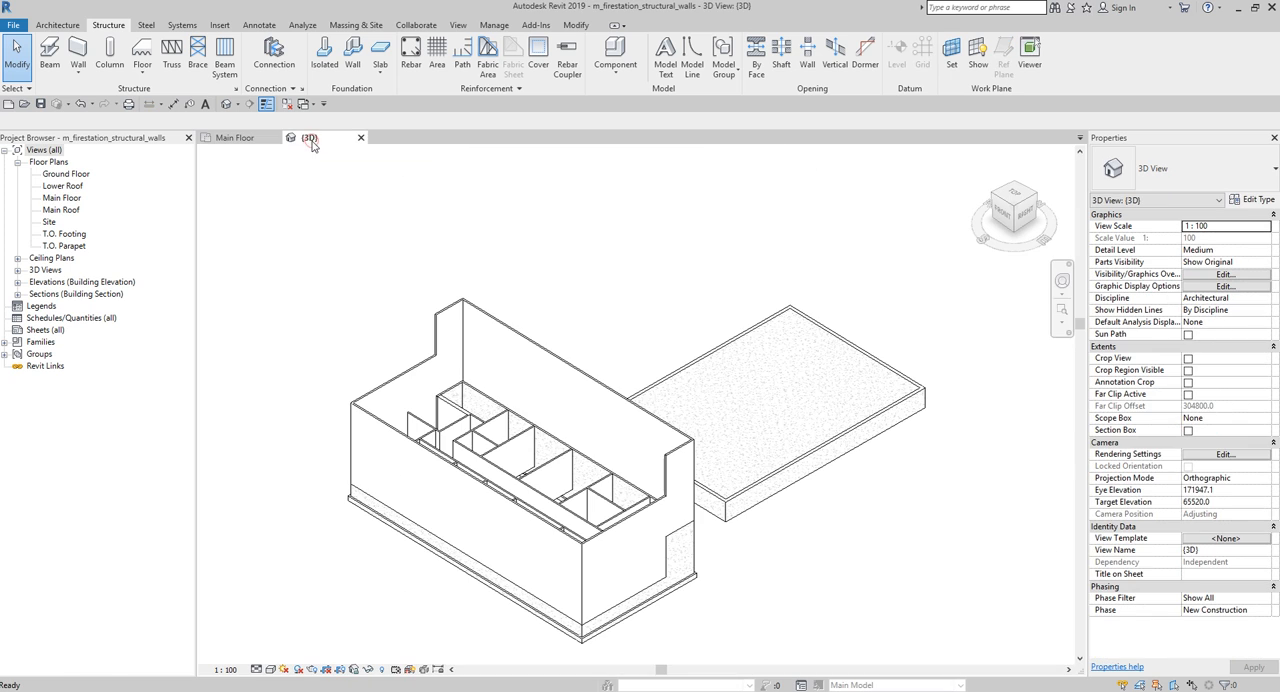
middle_click_drag(821, 549, 760, 466, "shift")
scroll(726, 486, "up", 4)
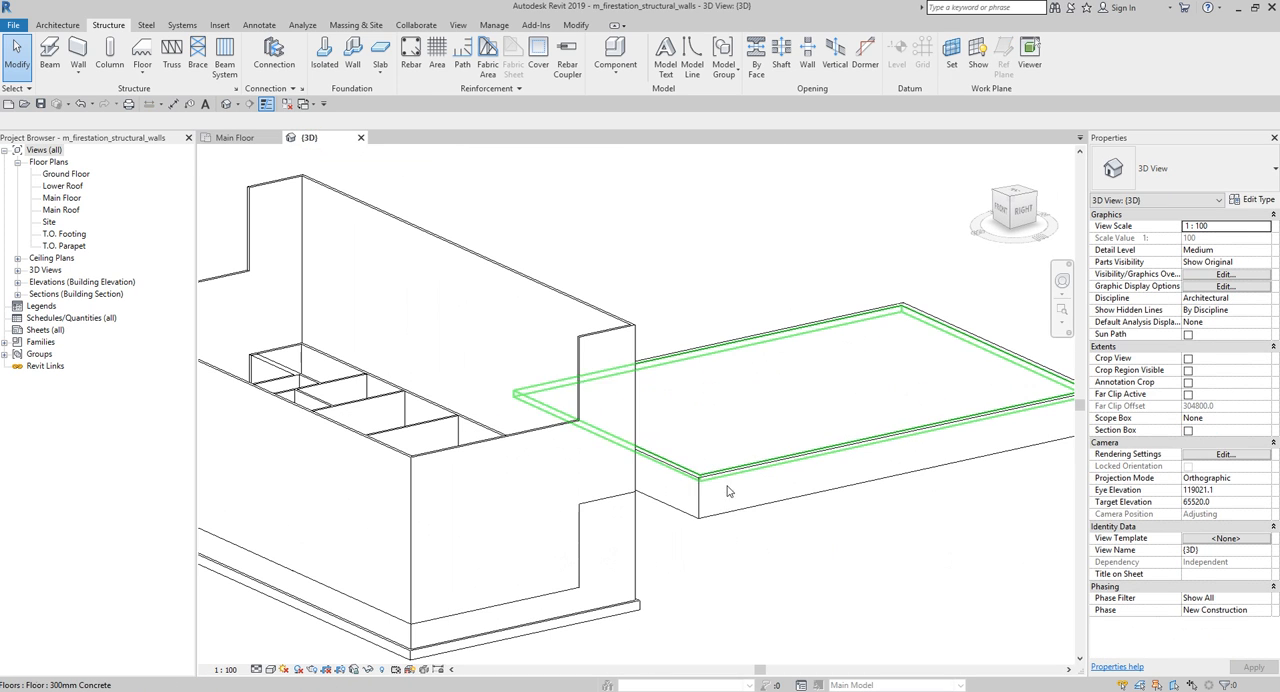
middle_click_drag(873, 573, 706, 518, "shift")
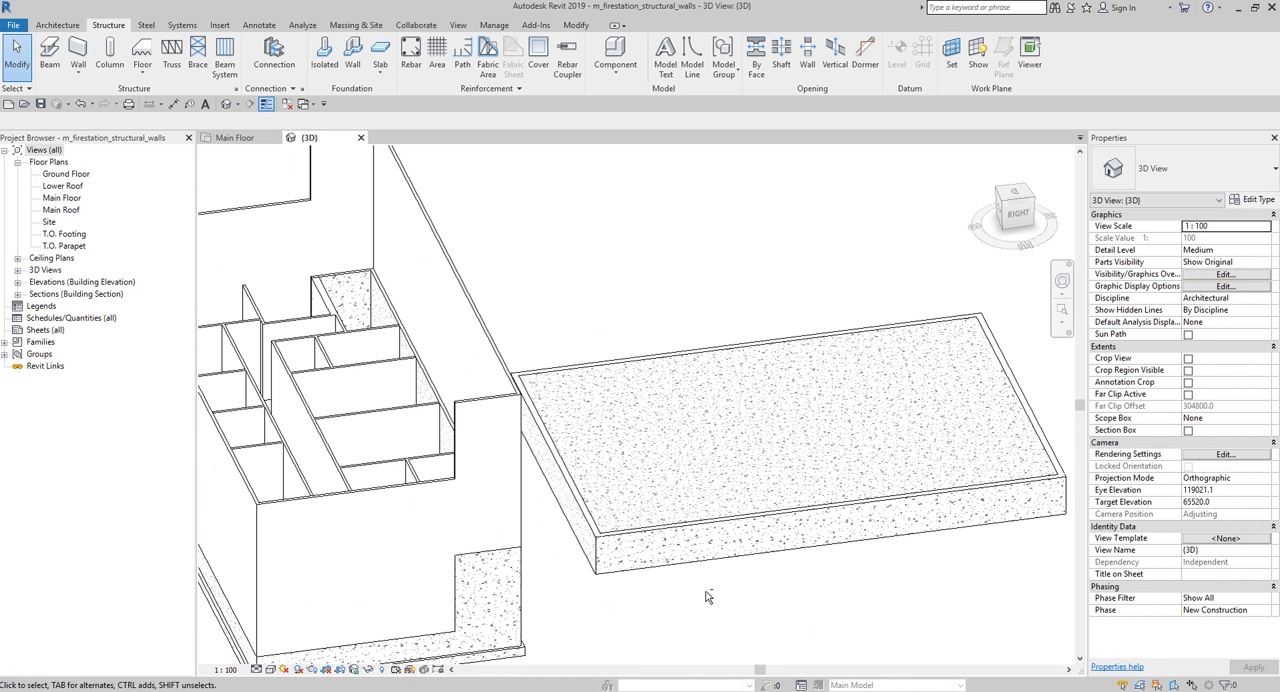
middle_click_drag(729, 575, 743, 553, "shift")
key("Tab")
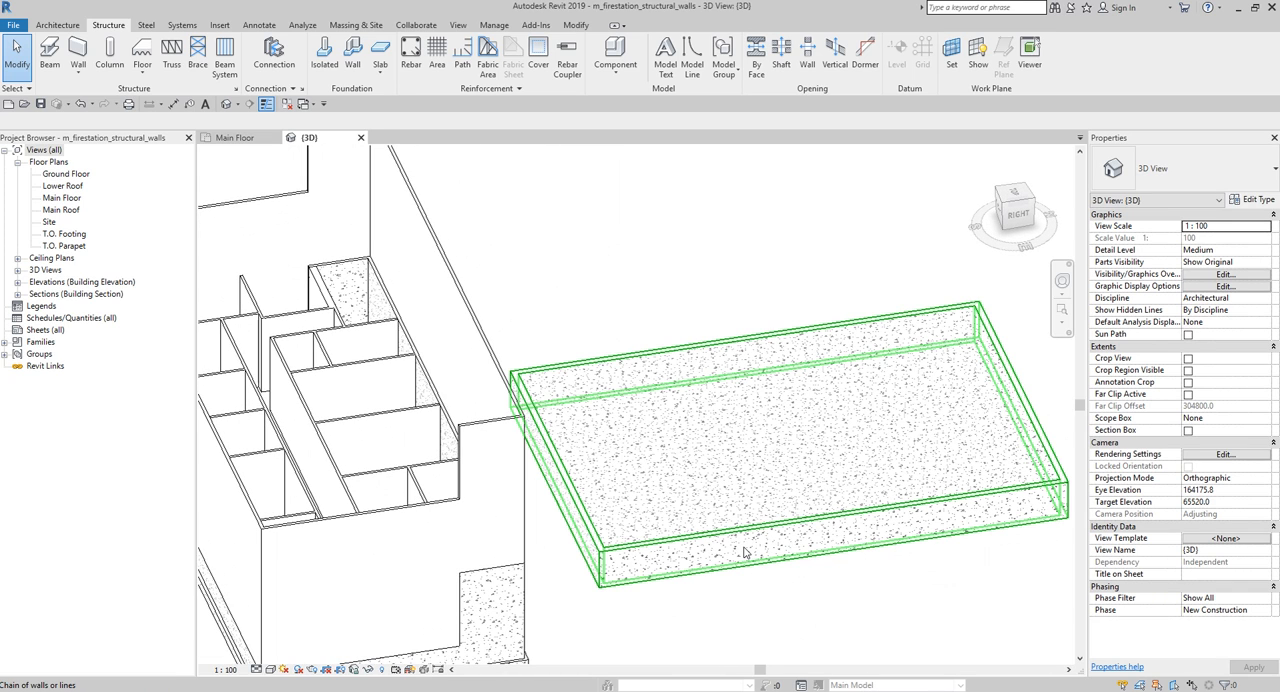
left_click(743, 553)
middle_click_drag(848, 585, 918, 548, "shift")
left_click(922, 526)
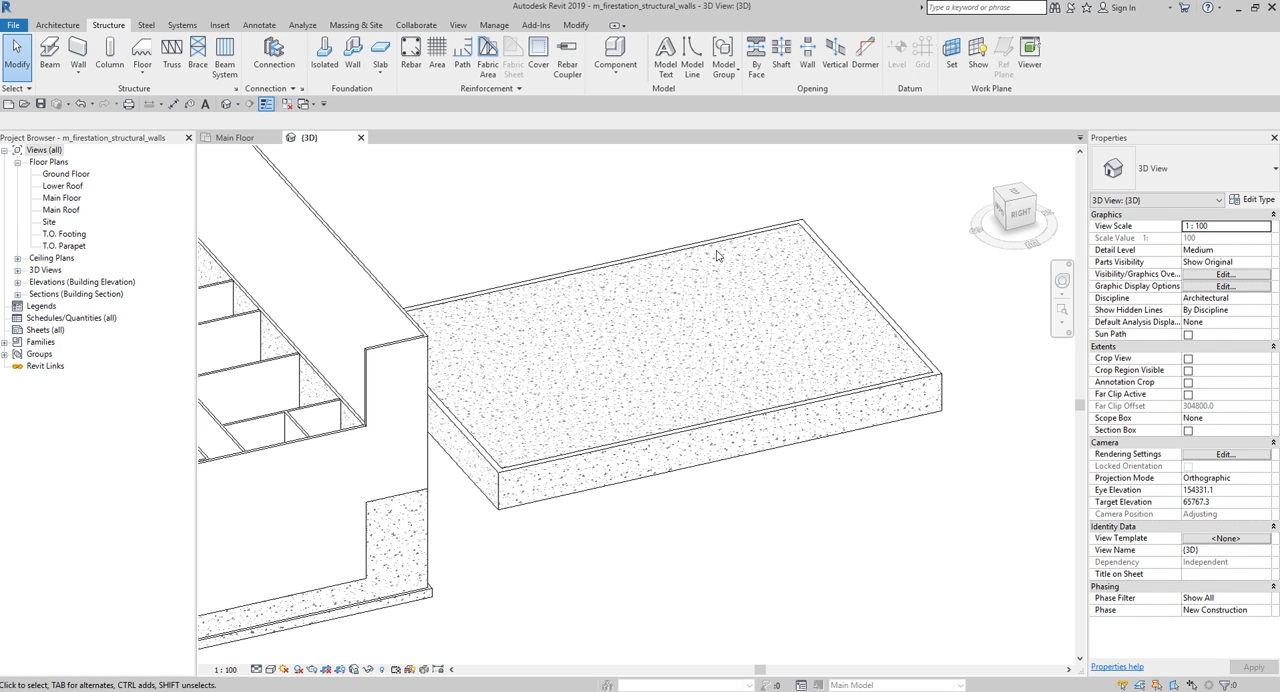
- Place a Continuous Footing wall foundation under the whole chain of foundation walls around the slab in the Main Floor plan
left_click(241, 139)
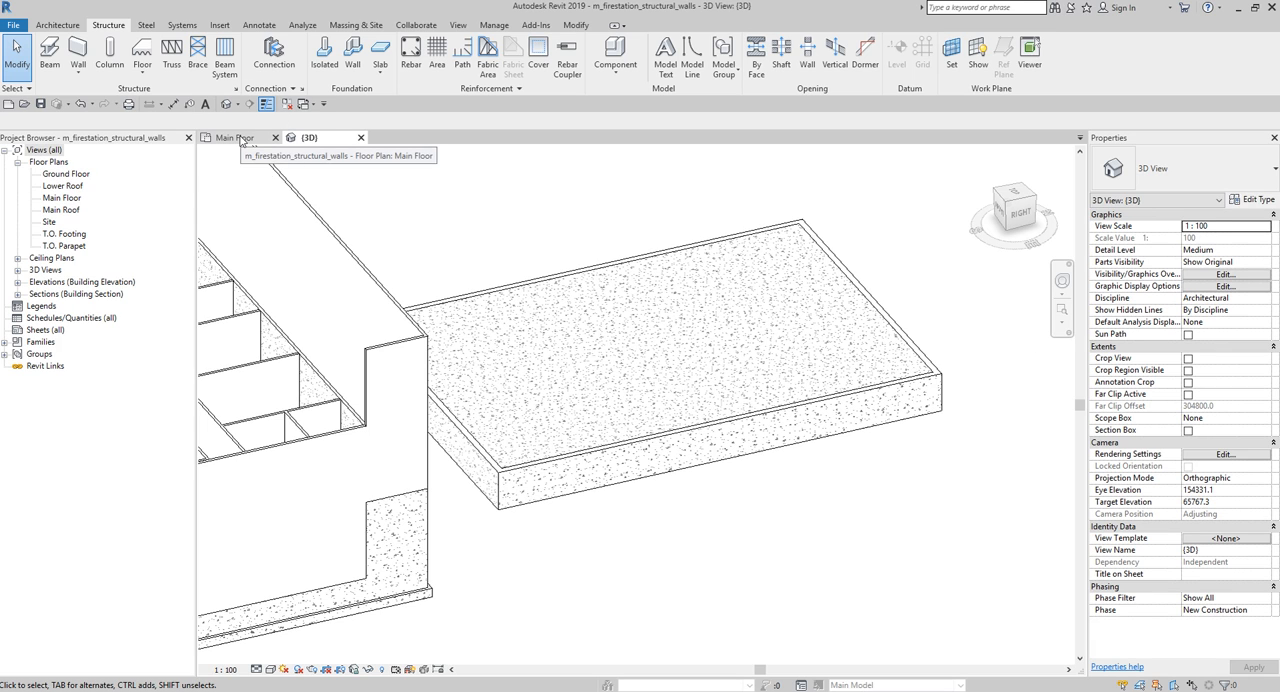
left_click(241, 139)
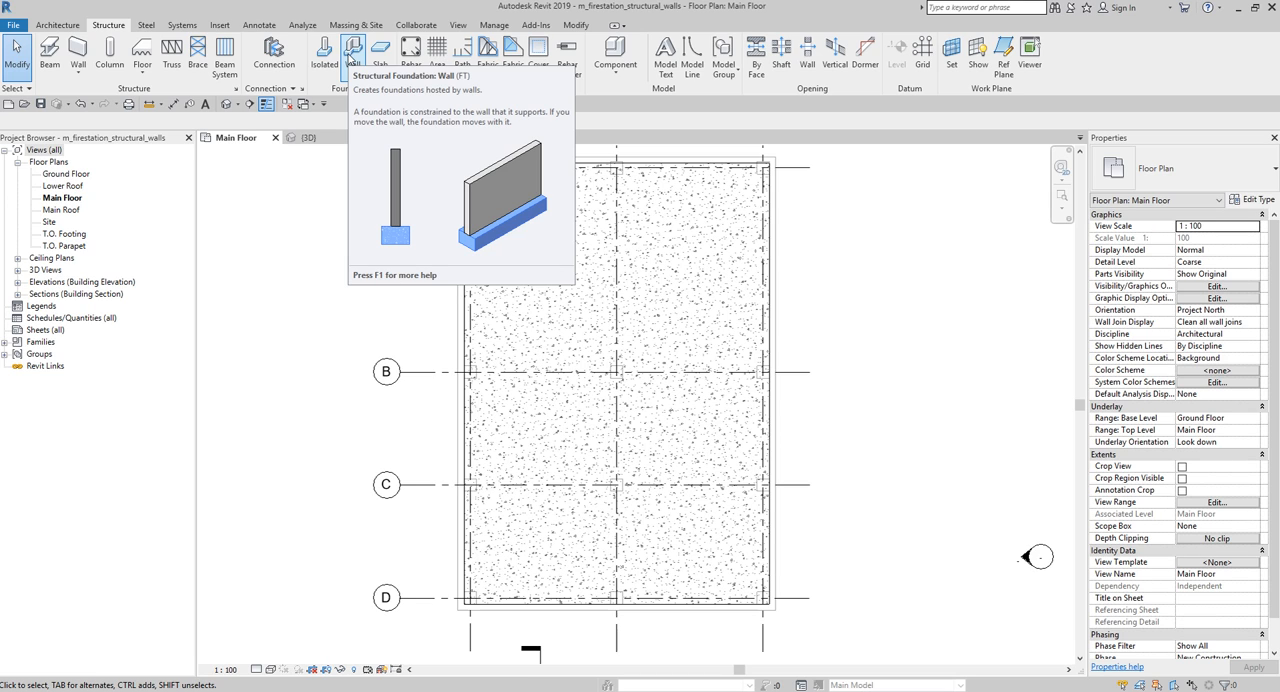
left_click(352, 52)
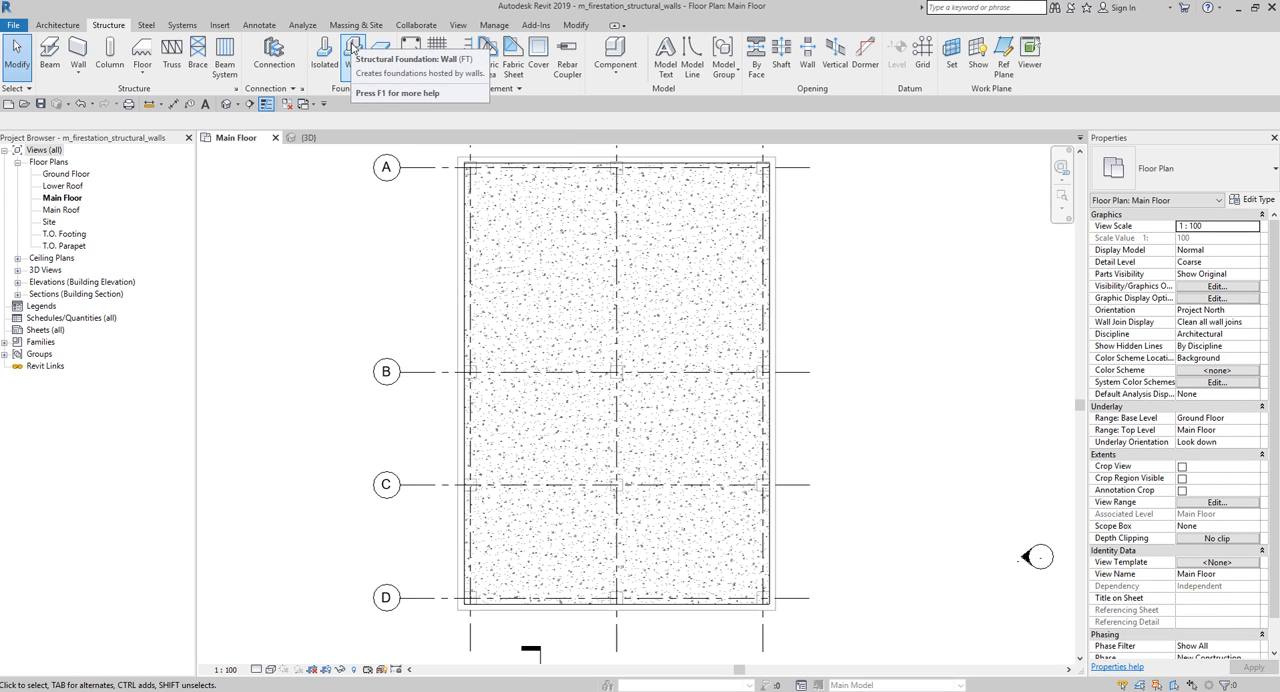
left_click(352, 52)
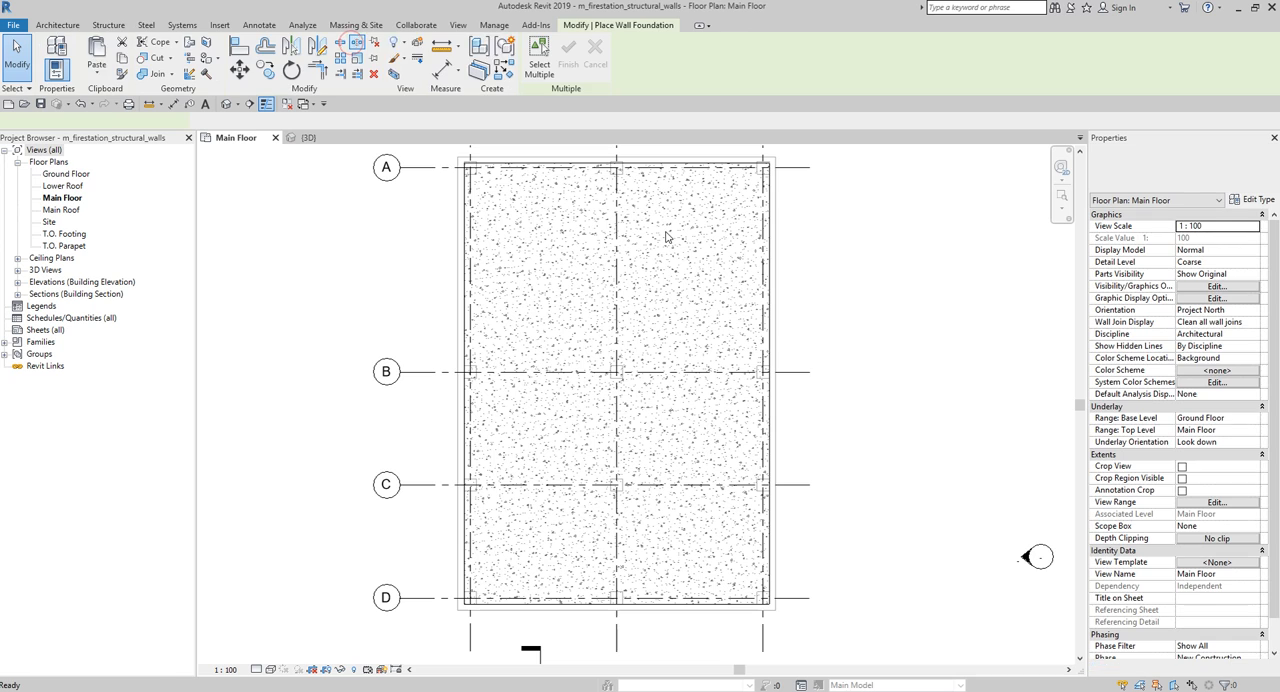
middle_click_drag(687, 266, 703, 268)
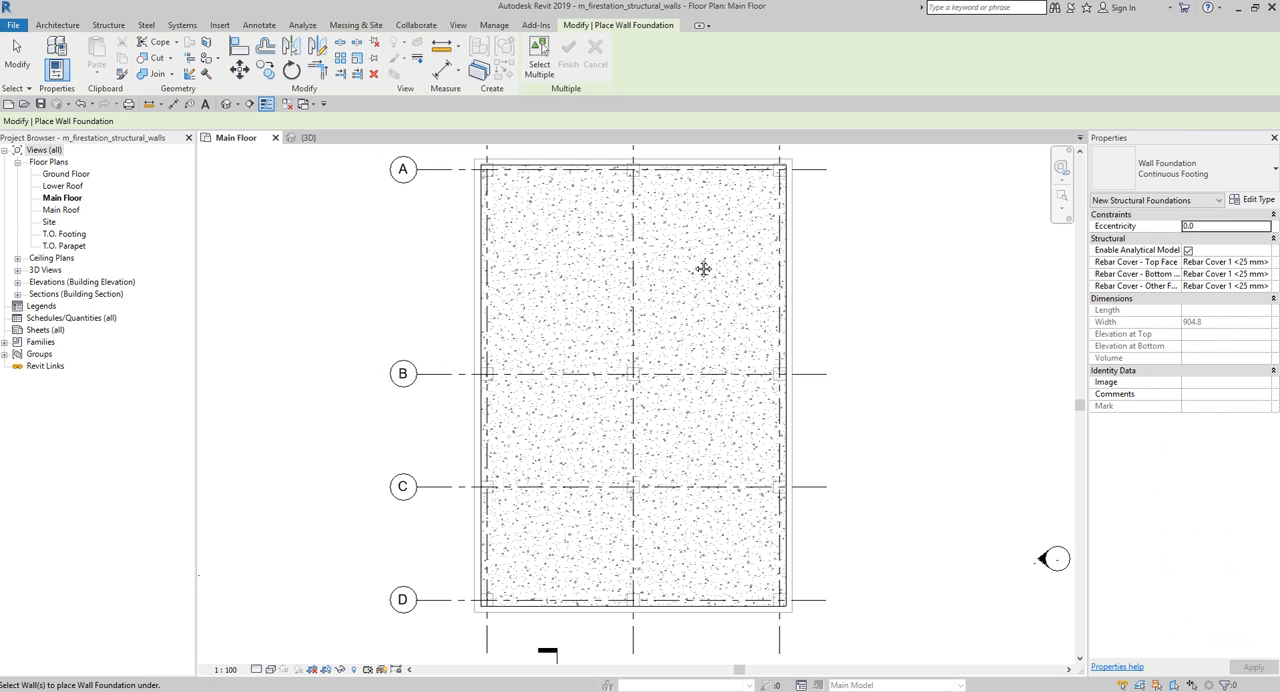
scroll(703, 268, "down", 1)
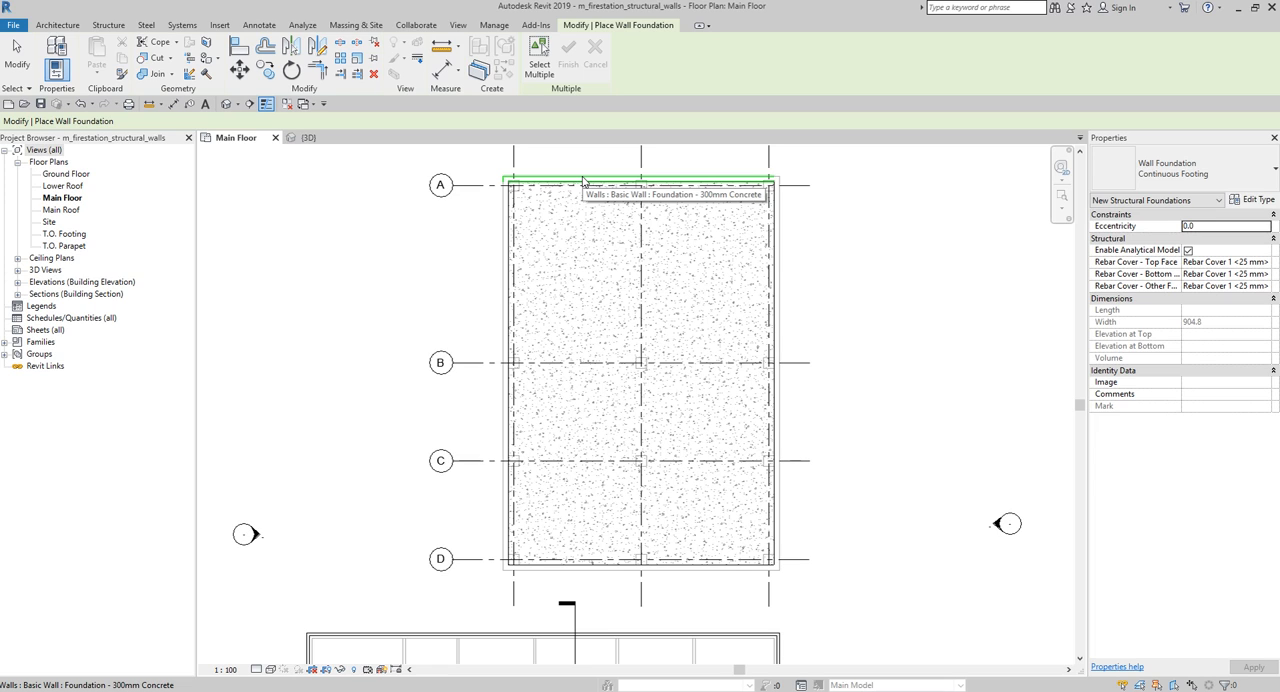
key("Tab")
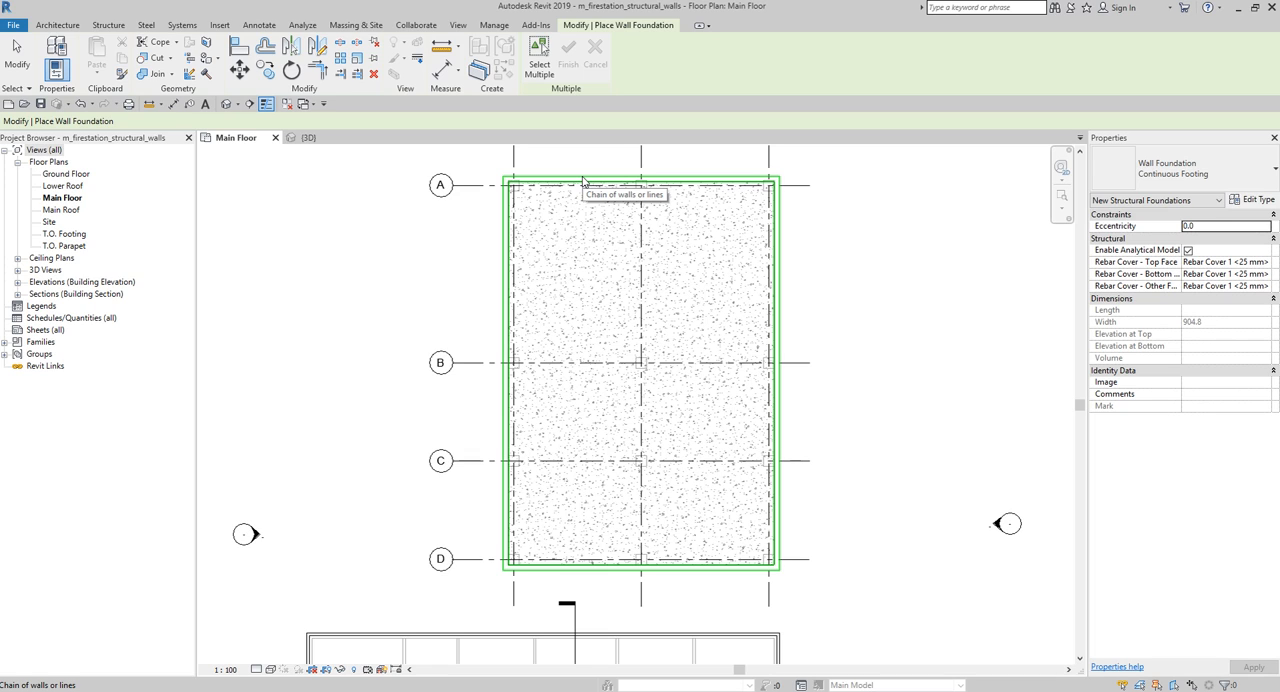
left_click(584, 181)
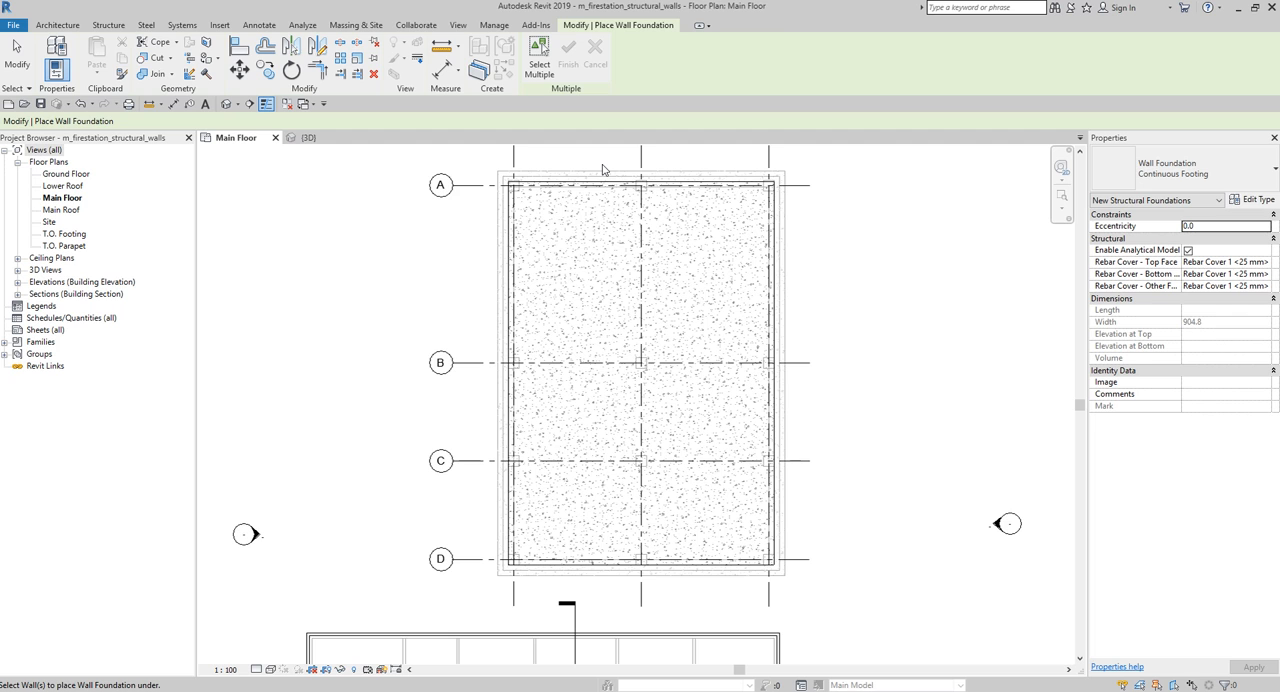
- End the wall foundation command, then set the 3D view's visual style to Shaded and inspect the continuous footings from below and above
scroll(892, 370, "down", 2)
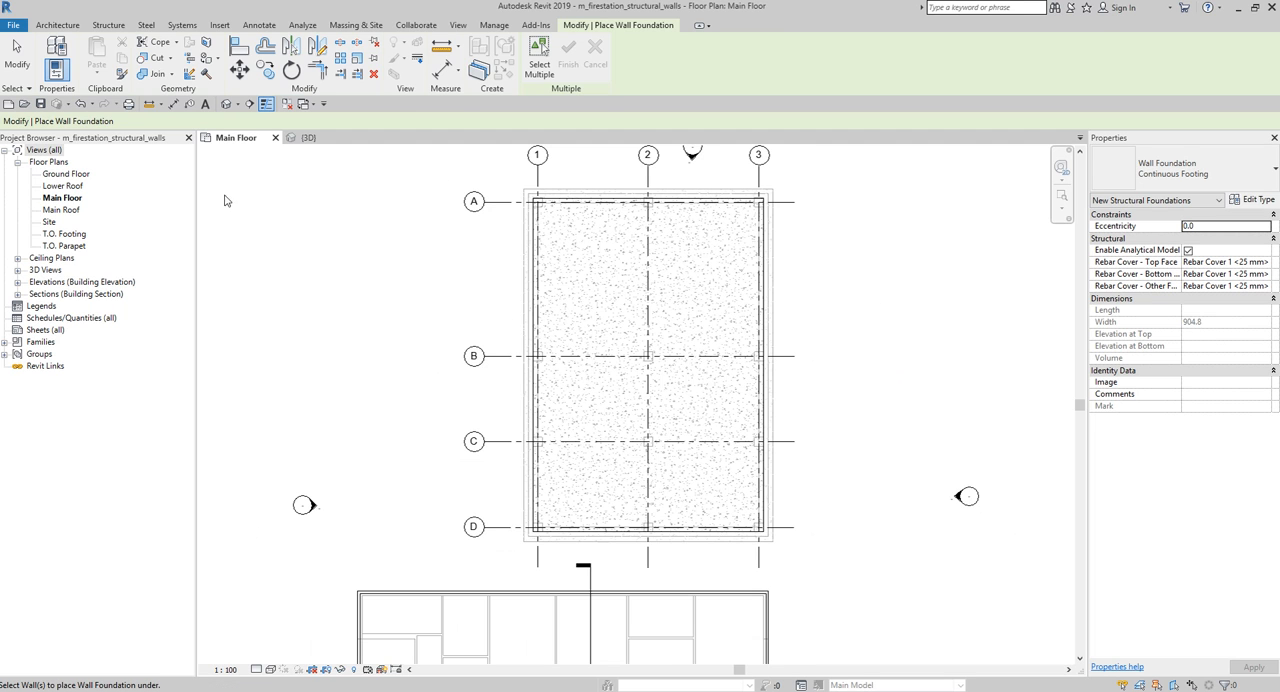
left_click(20, 58)
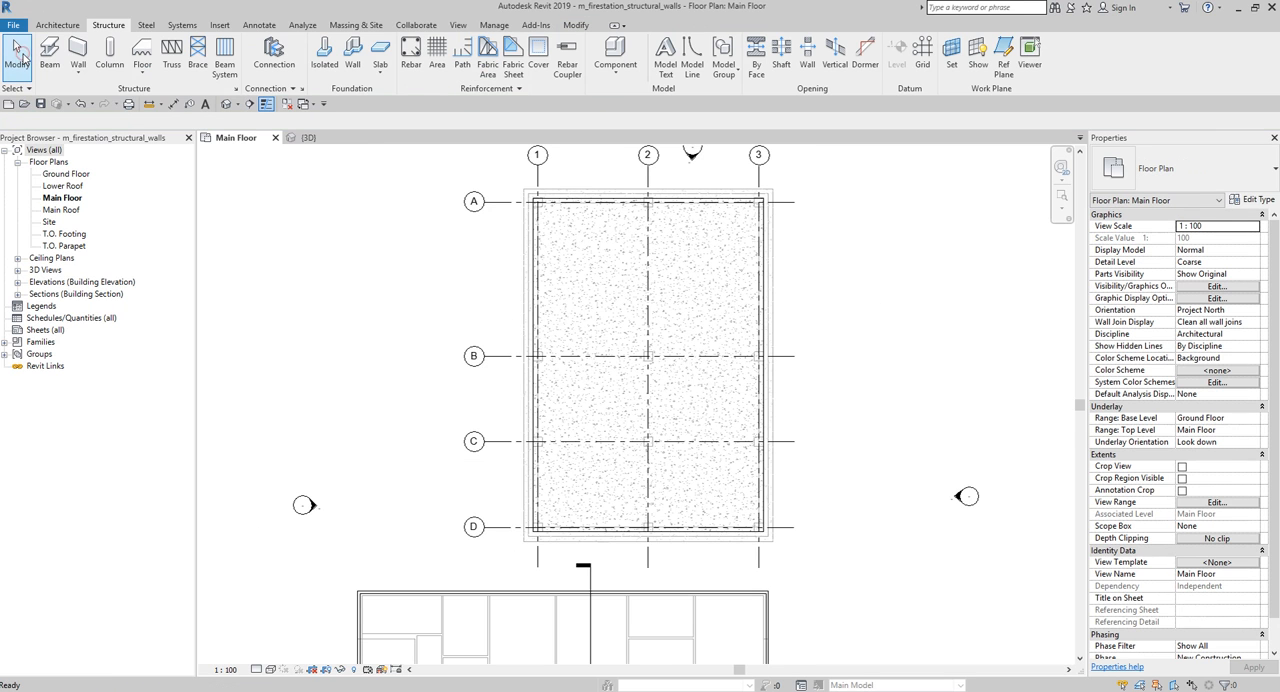
left_click(305, 138)
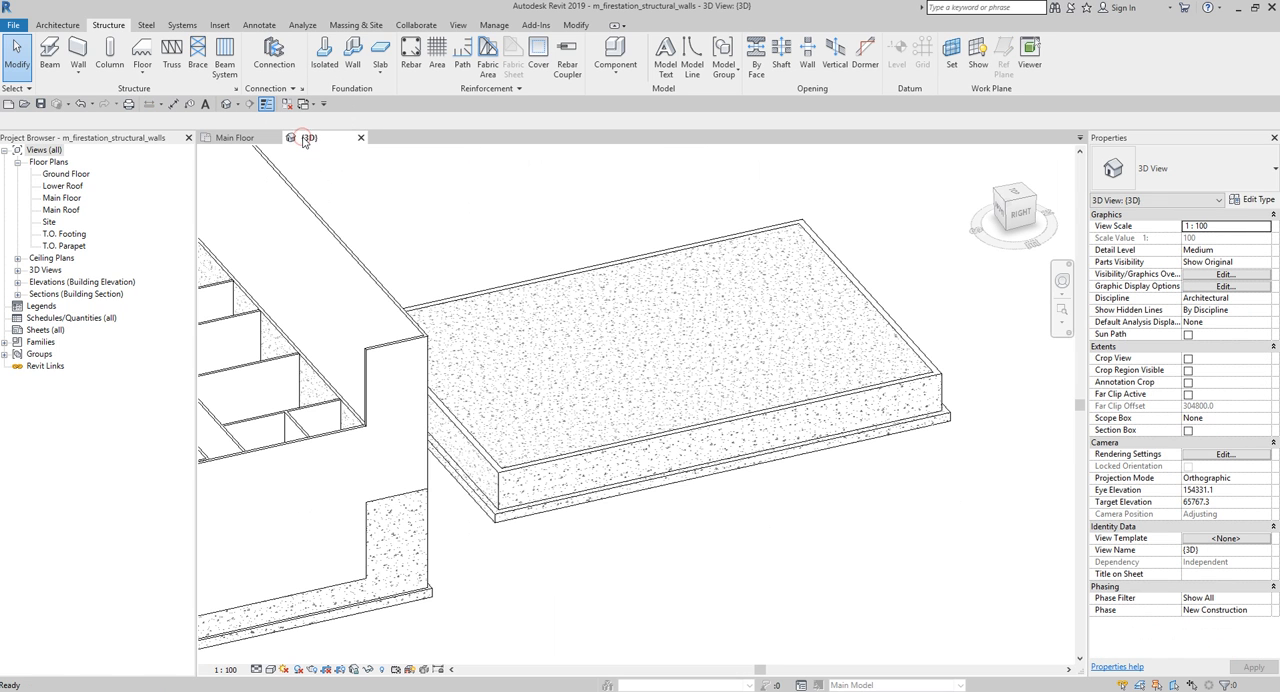
middle_click_drag(909, 573, 987, 325, "shift")
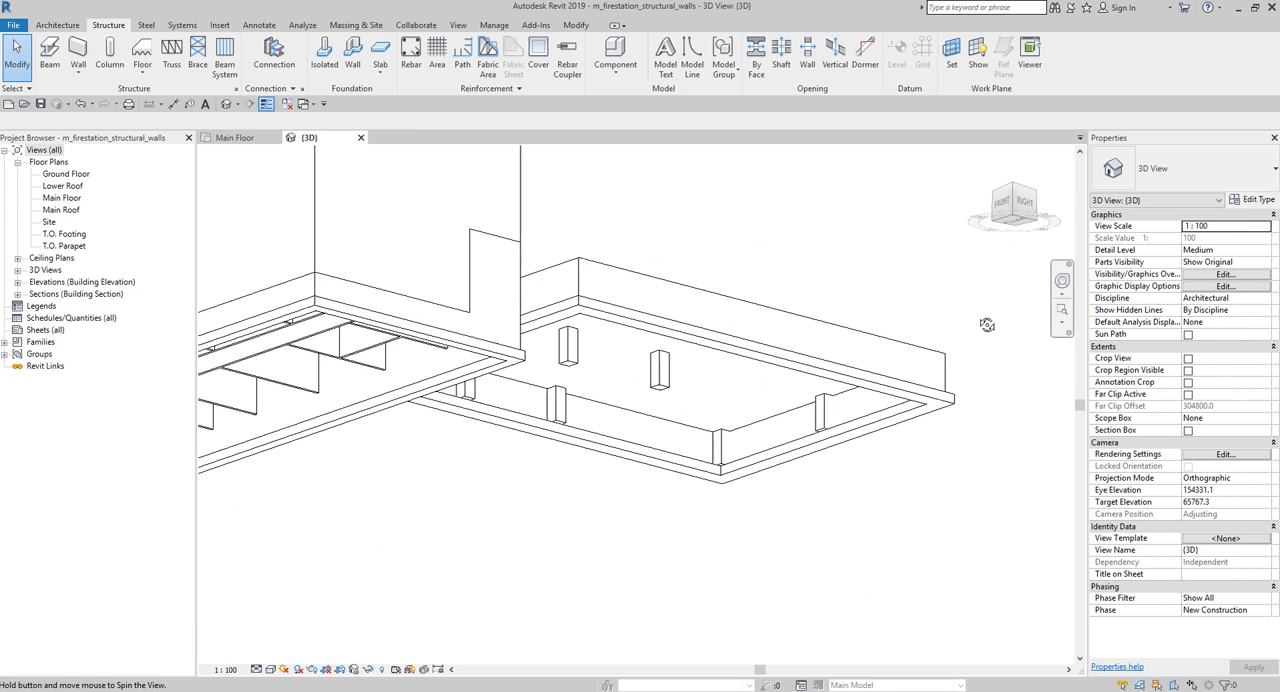
scroll(960, 405, "up", 4)
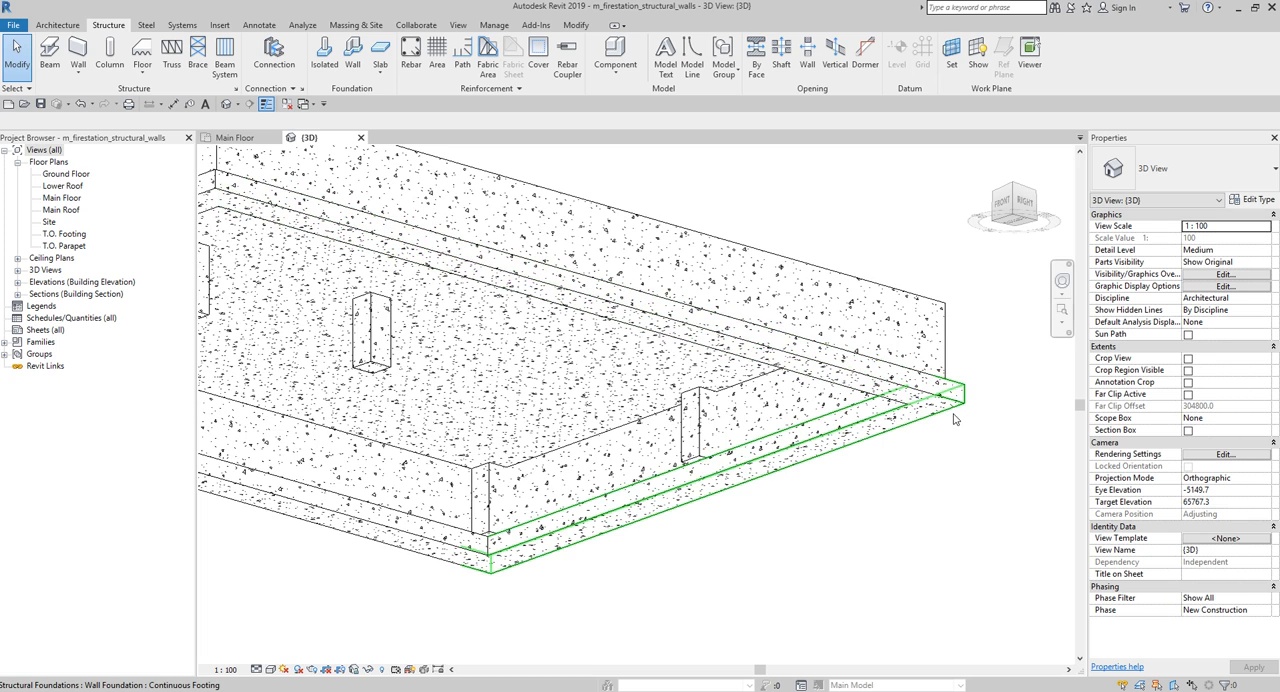
middle_click_drag(953, 414, 908, 644, "shift")
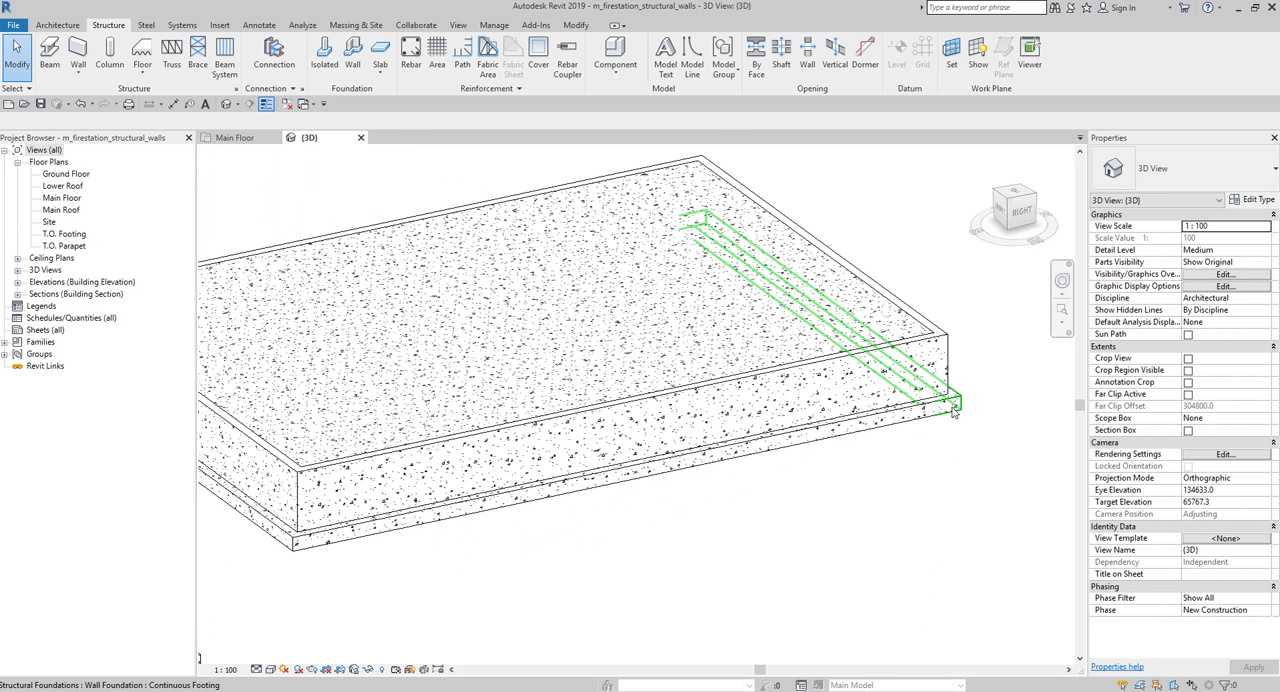
left_click(270, 670)
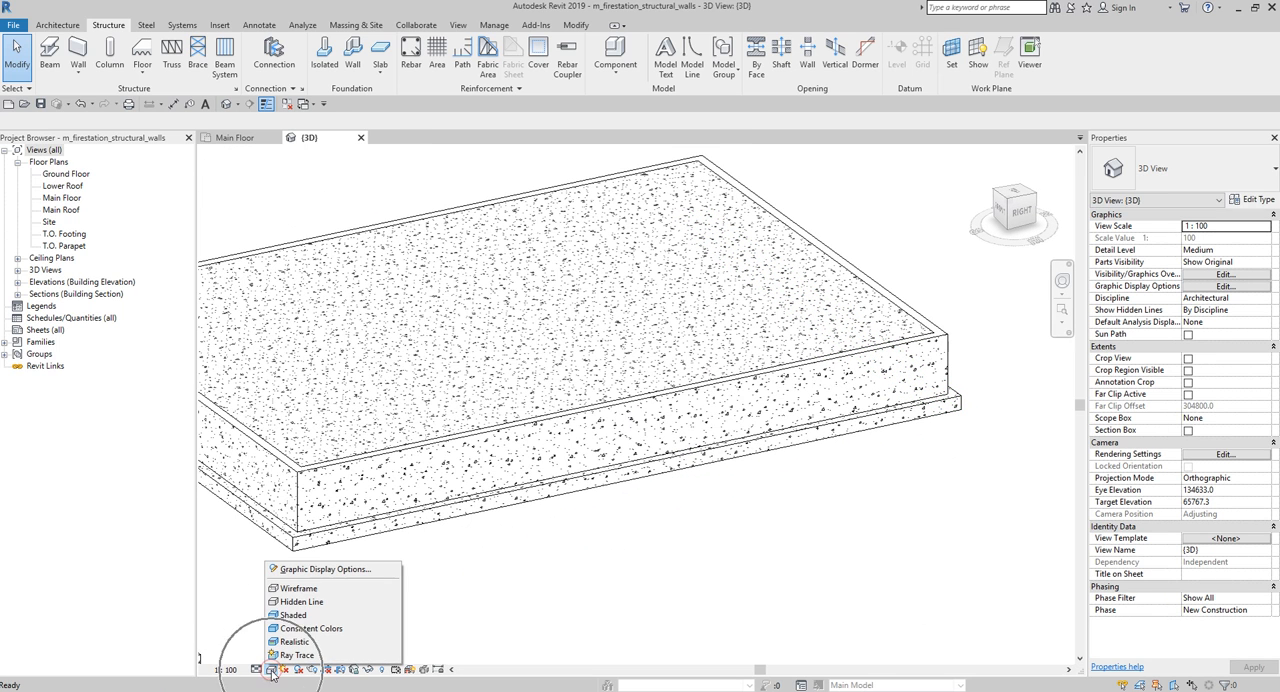
left_click(297, 615)
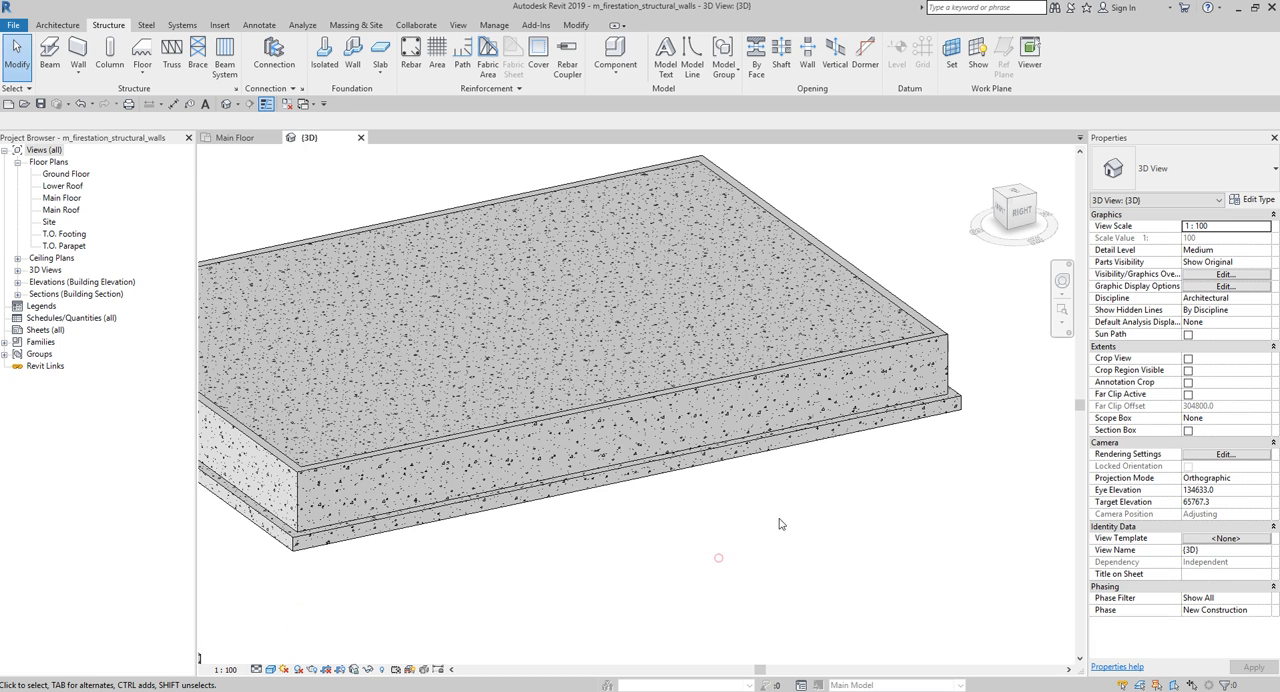
mouse_move(720, 557)
middle_mouse_down("shift")
mouse_move(857, 574)
mouse_move(741, 608)
middle_mouse_up("shift")
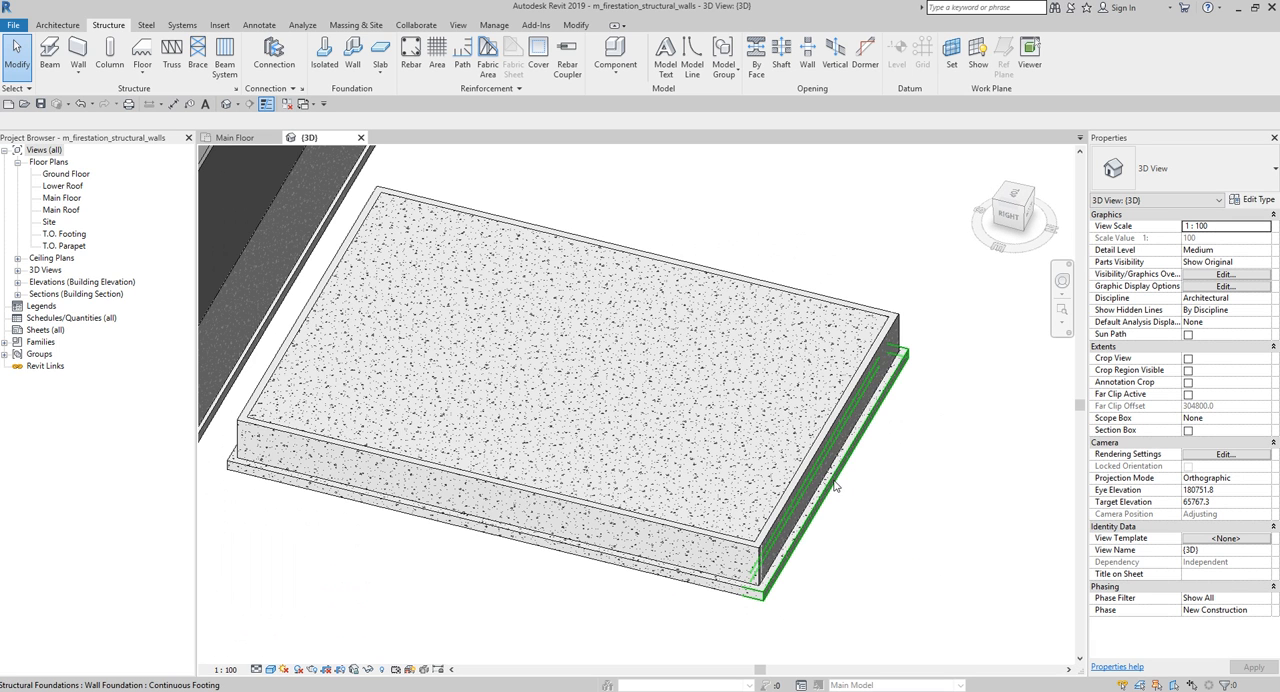
mouse_move(872, 540)
middle_mouse_down("shift")
mouse_move(968, 543)
mouse_move(1065, 487)
mouse_move(1064, 570)
middle_mouse_up("shift")
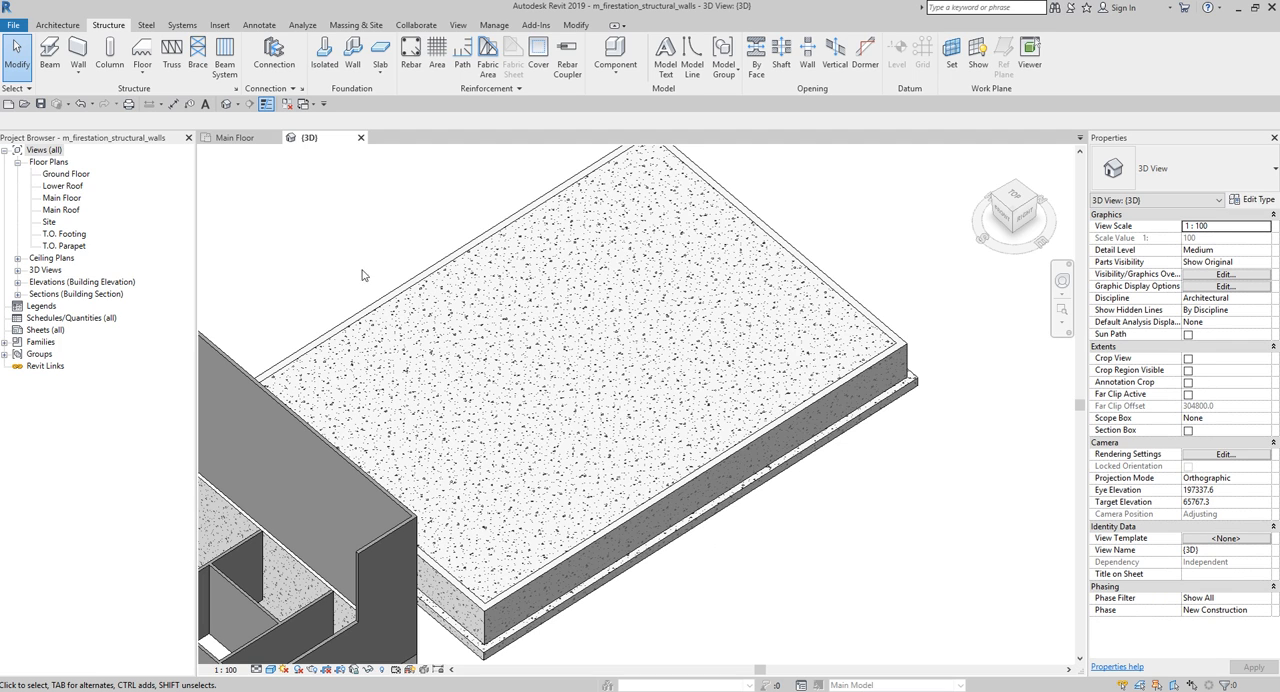
- Place M_Footing-Rectangular 1200 x 1200 x 450mm isolated foundations at all structural columns of the slab grid in the Main Floor plan
left_click(233, 143)
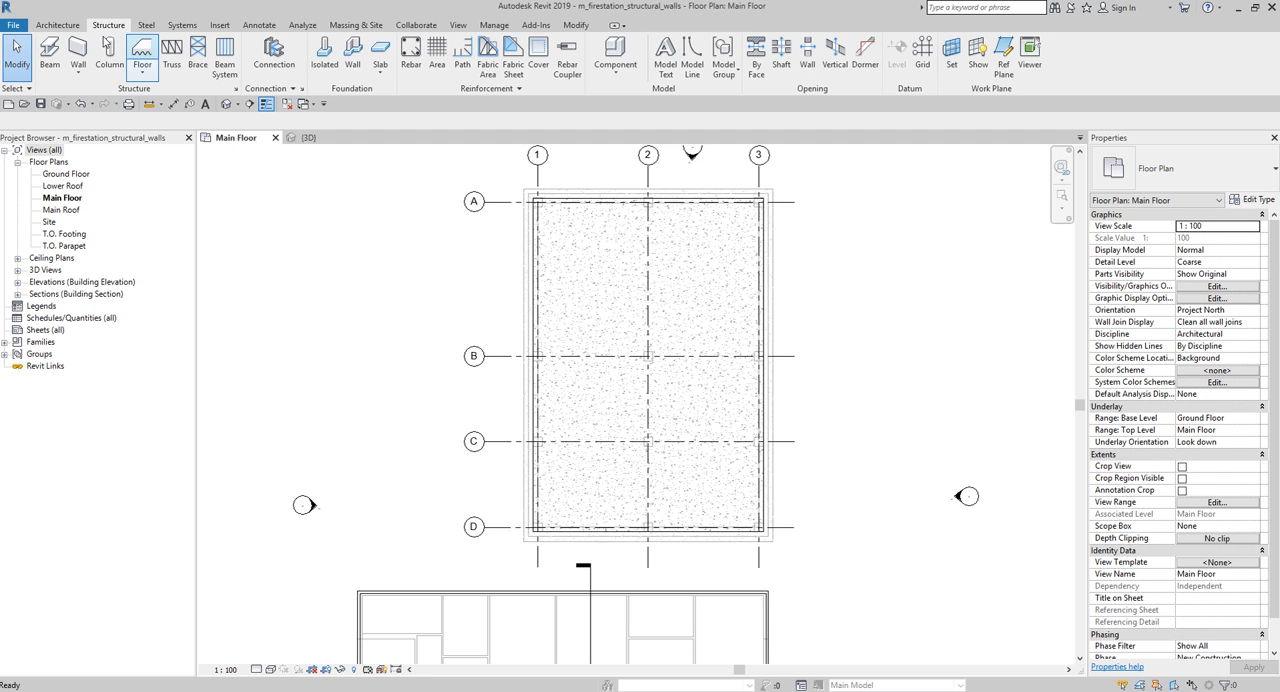
left_click(325, 60)
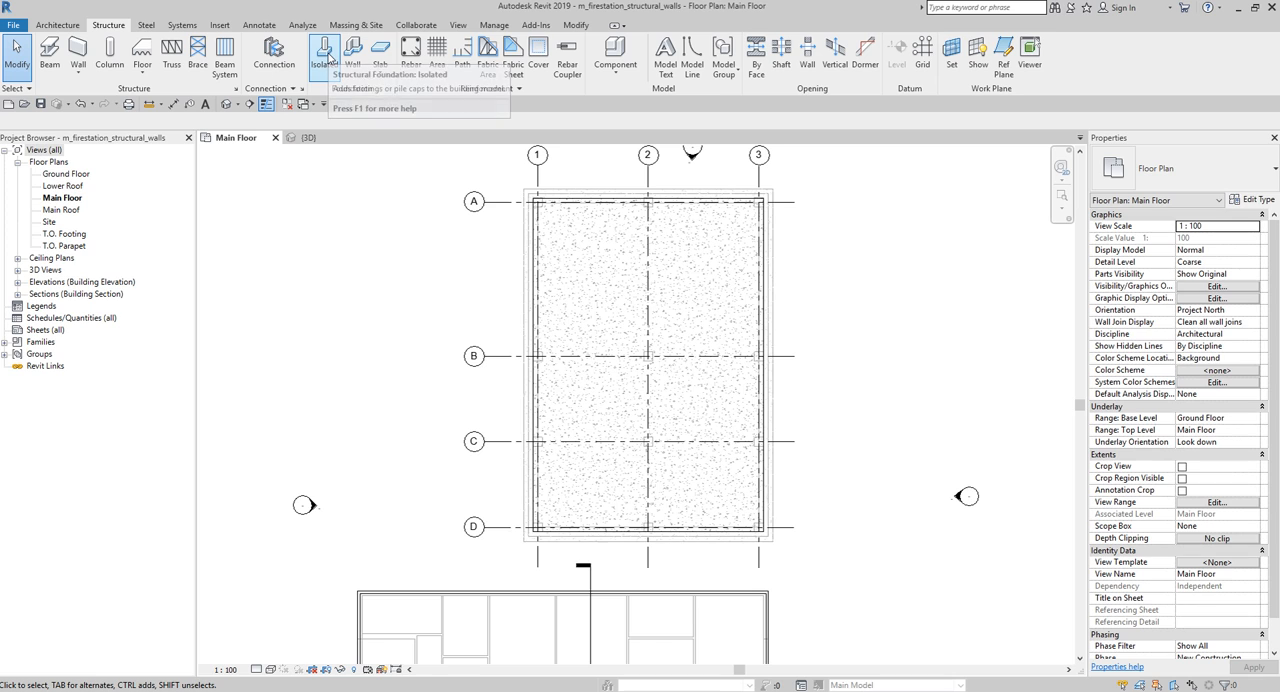
left_click(328, 61)
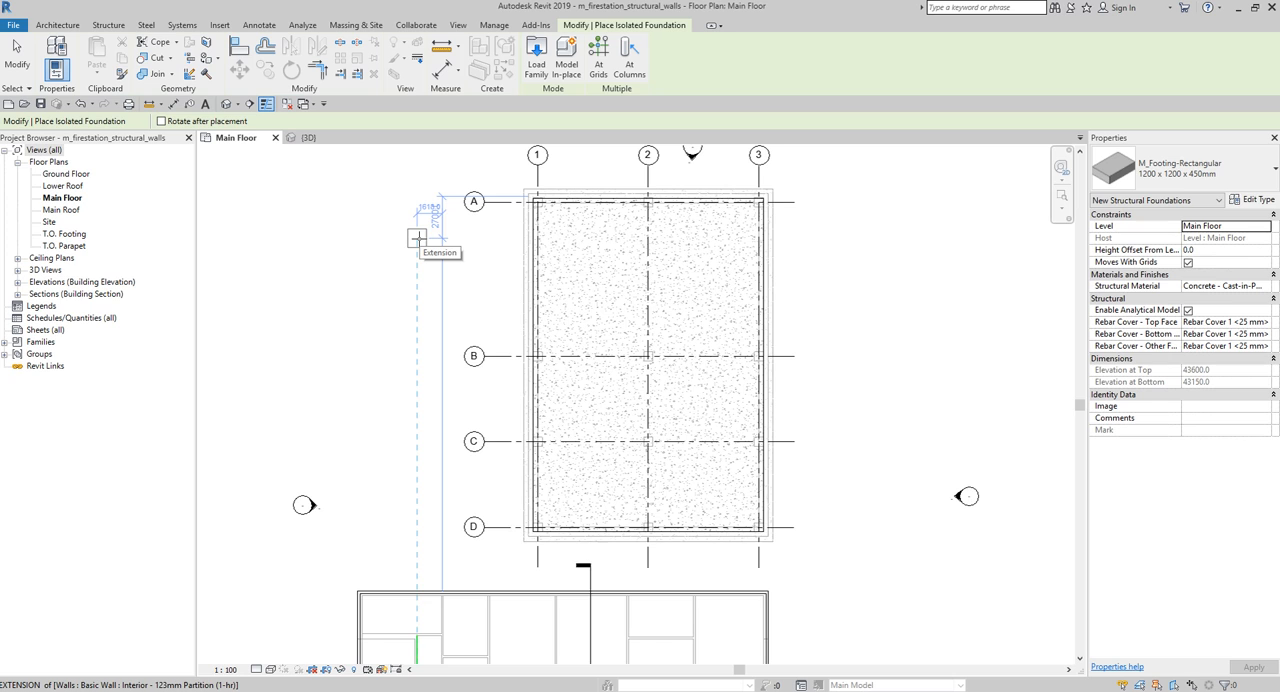
scroll(450, 201, "down", 2)
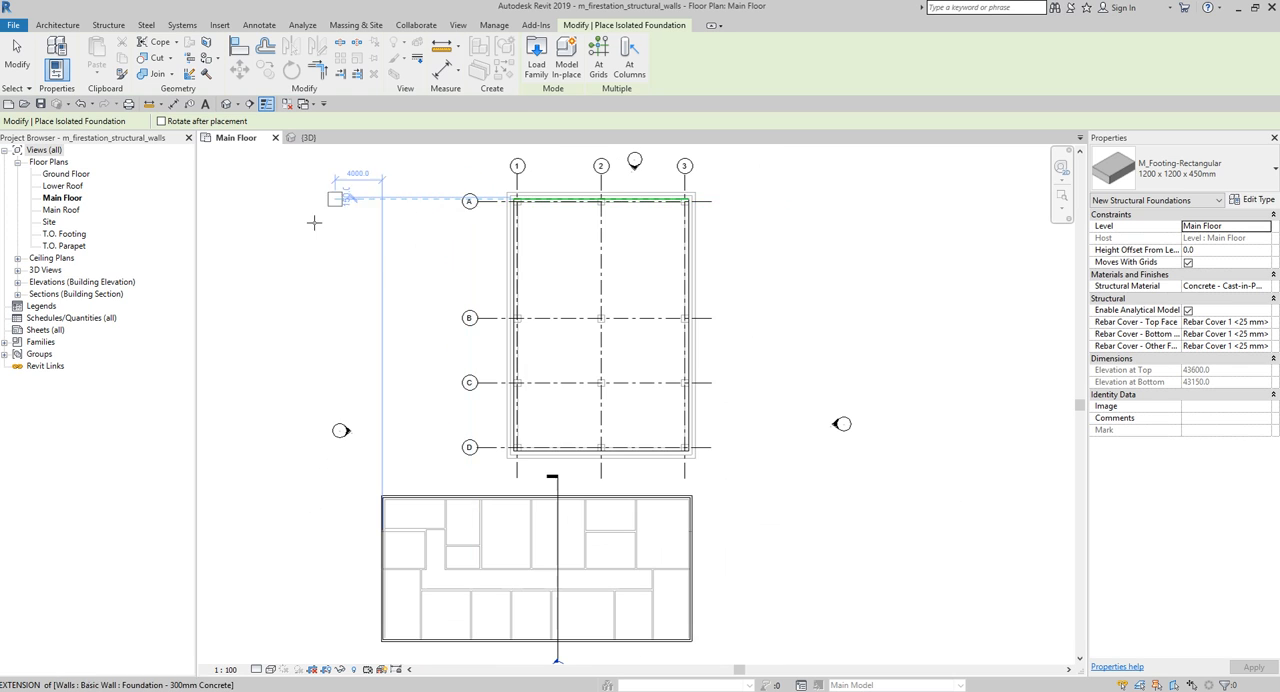
middle_click_drag(302, 243, 211, 212)
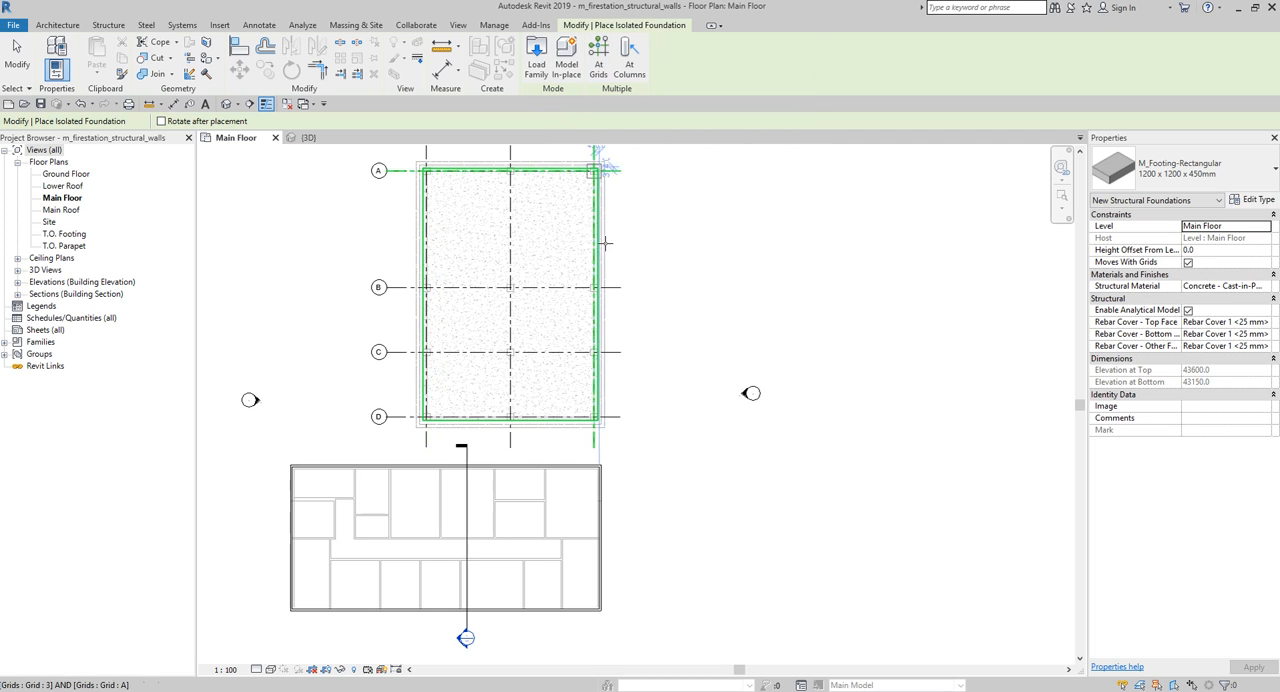
left_click(630, 66)
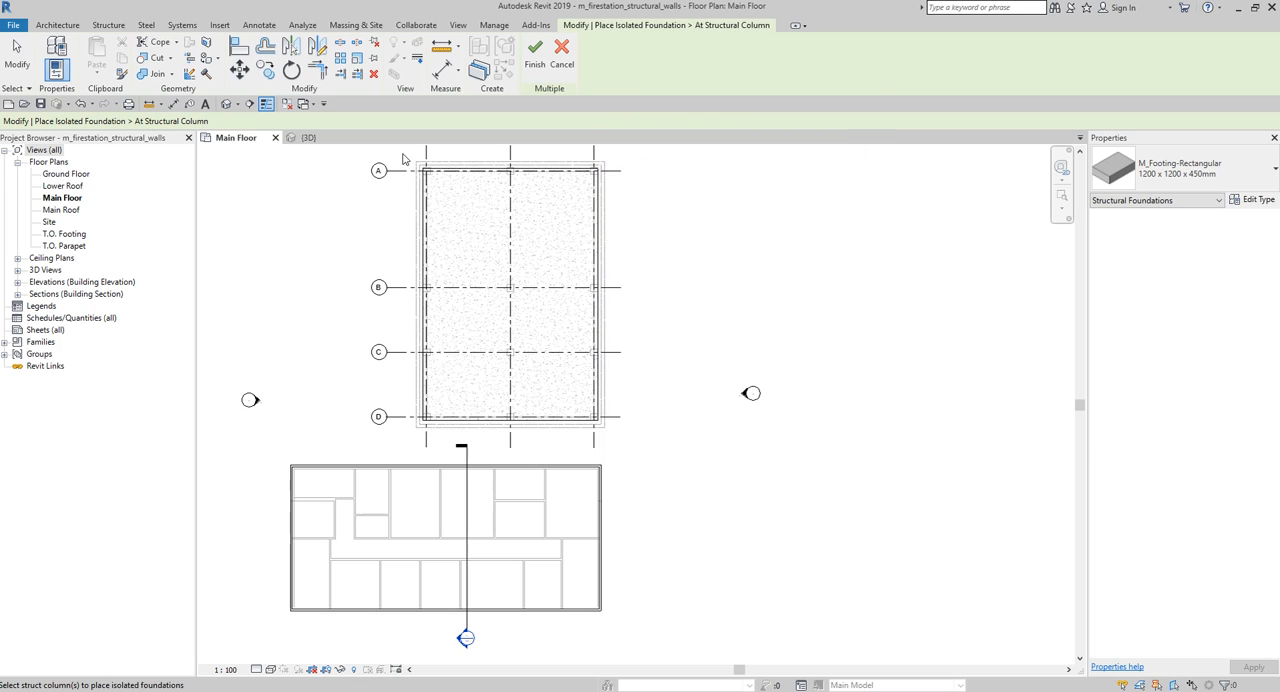
left_click_drag(402, 154, 630, 462)
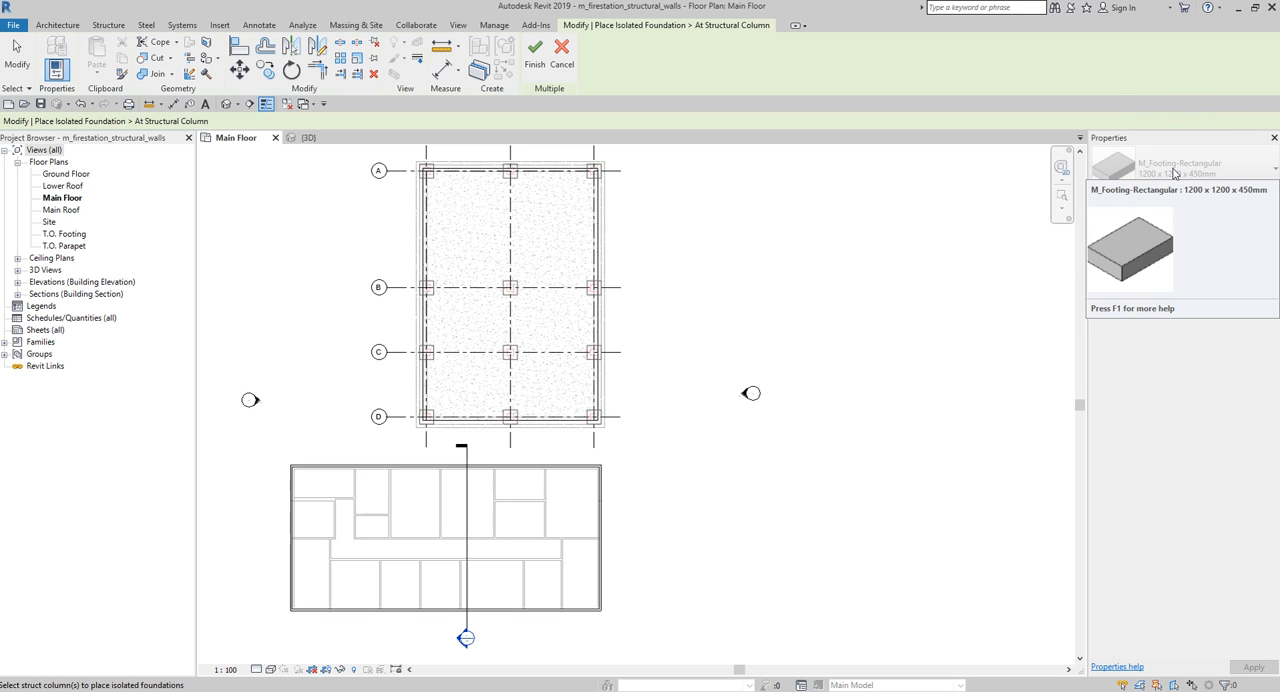
key("ctrl")
key("ctrl")
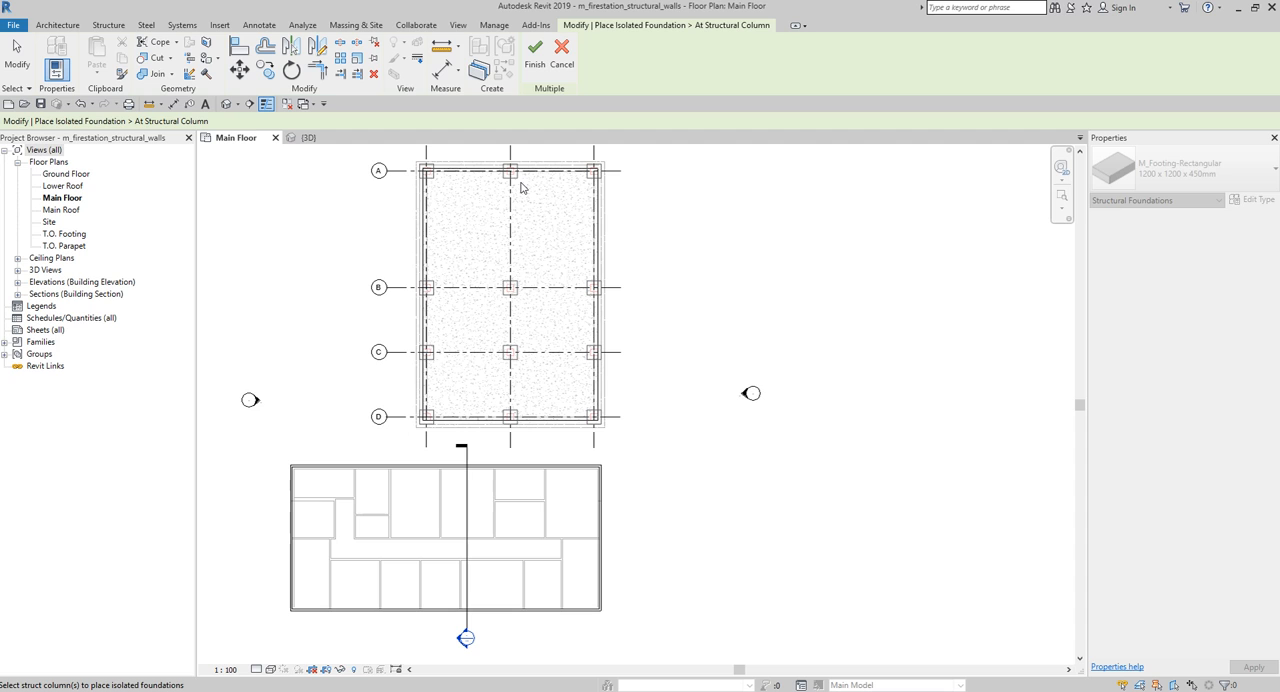
key("ctrl")
key("ctrl")
left_click(535, 60)
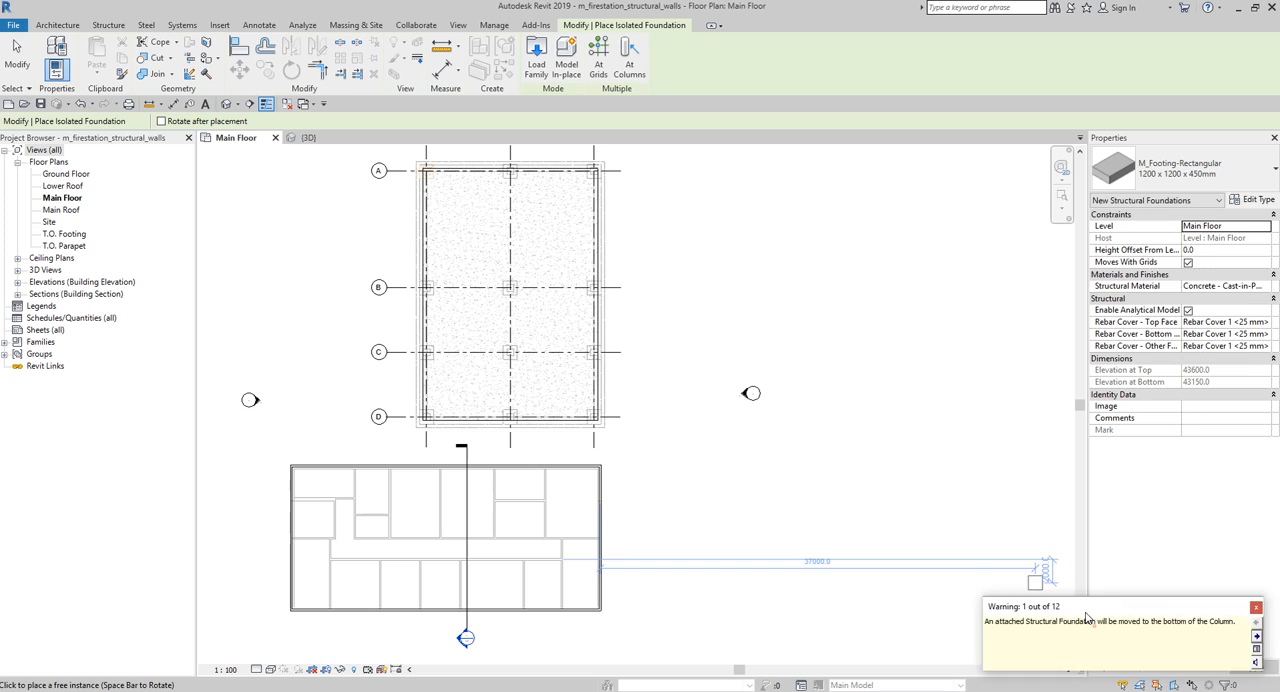
left_click_drag(1083, 630, 732, 259)
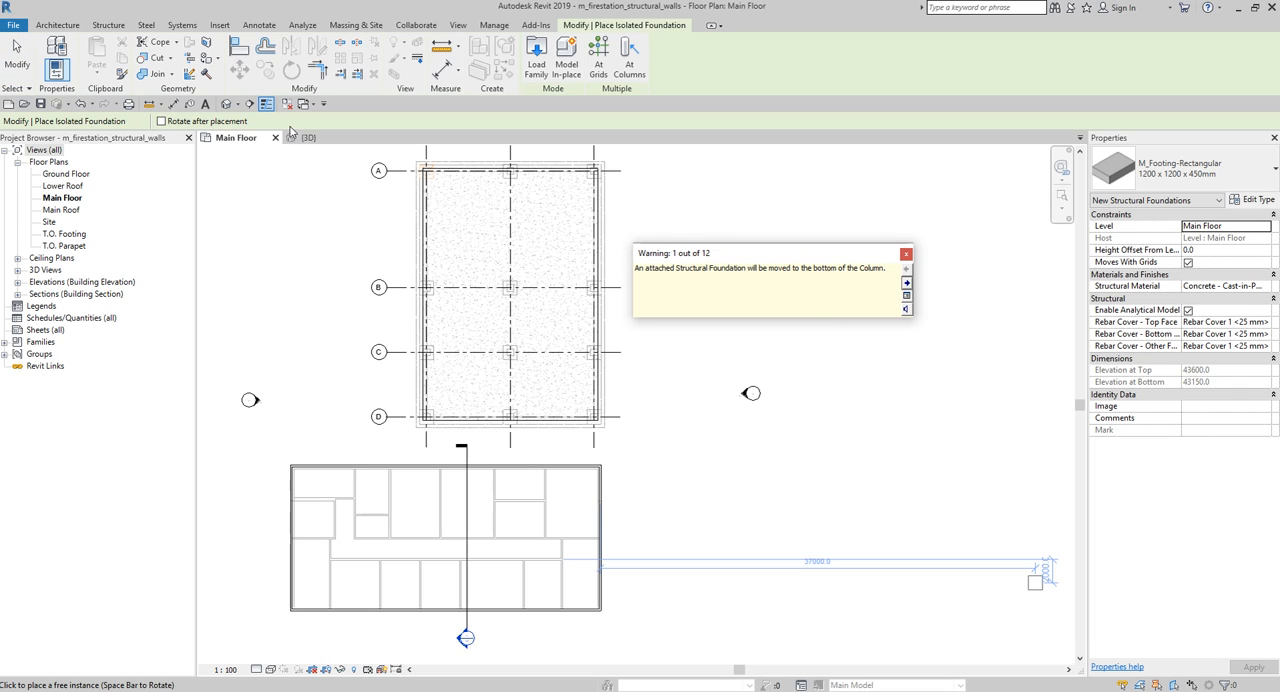
left_click(906, 255)
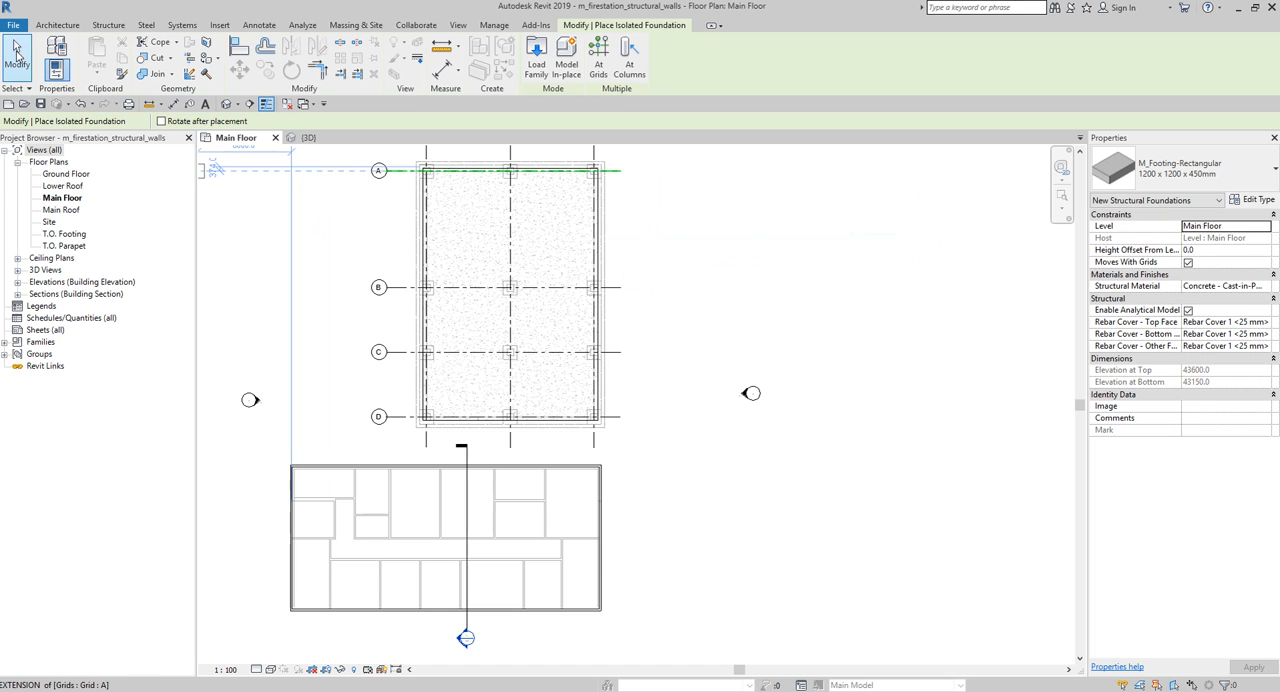
left_click(16, 52)
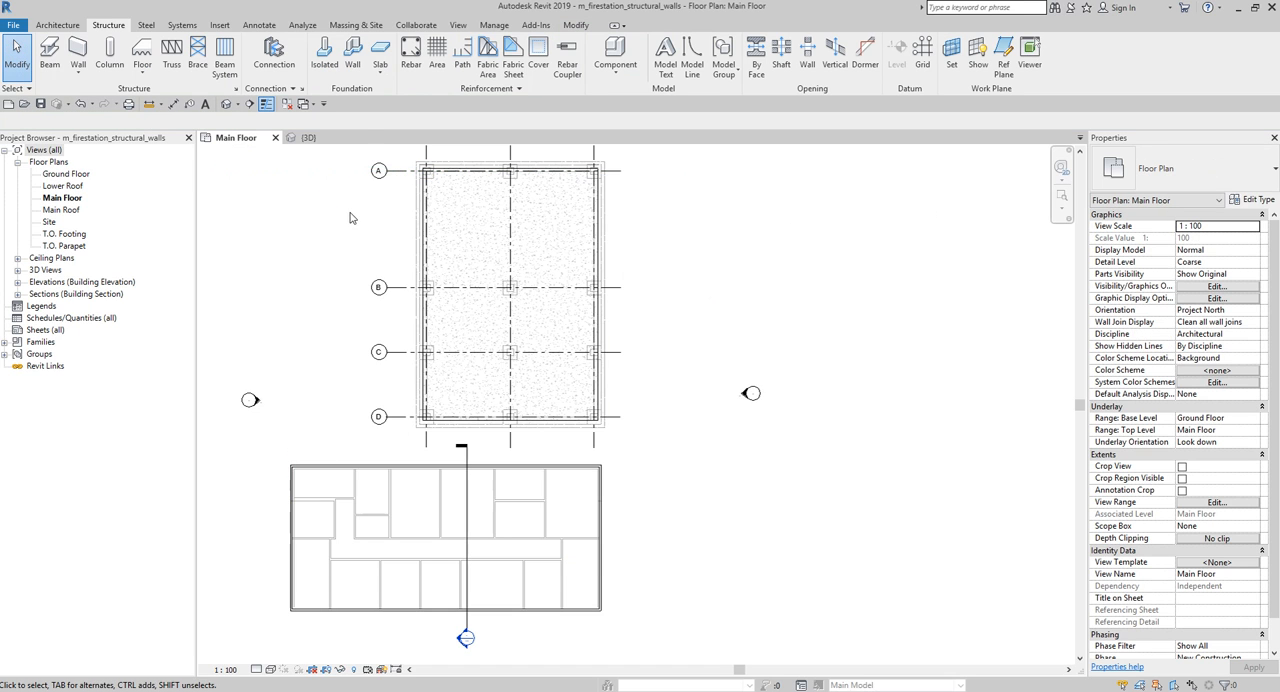
- In the 3D view from below, join the continuous footing along the slab's outer long side with the overlapping isolated column footings
left_click(306, 140)
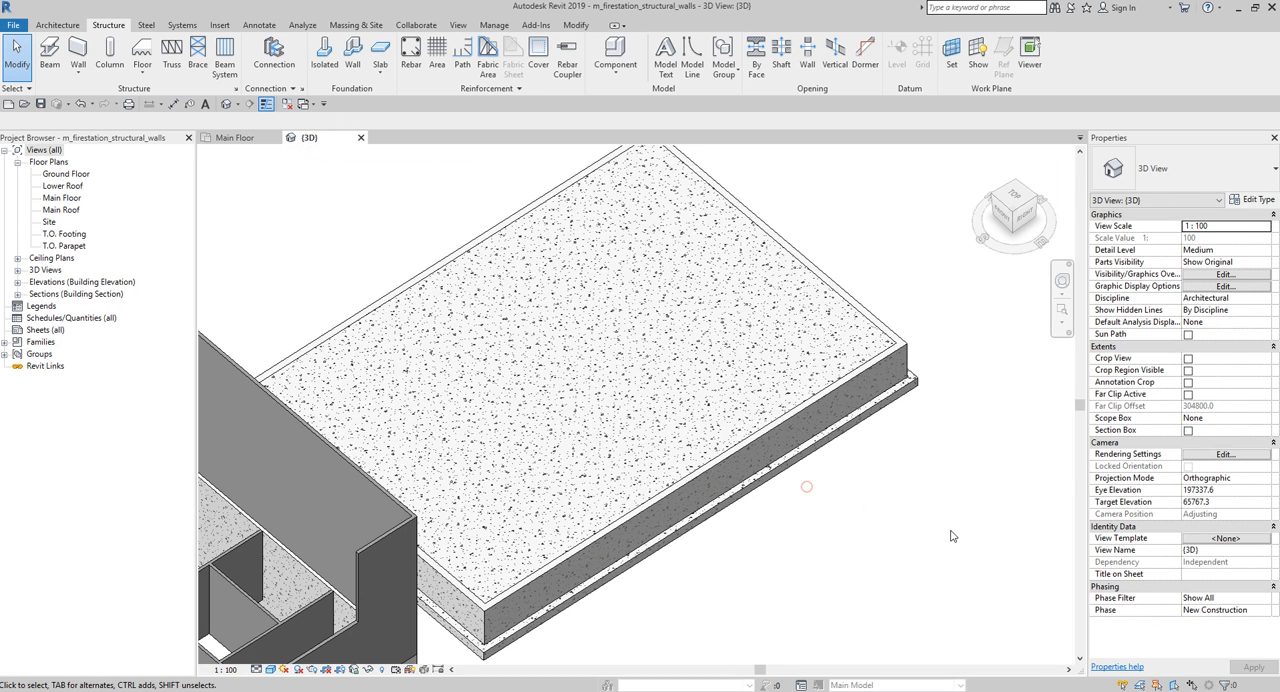
mouse_move(808, 486)
middle_mouse_down("shift")
mouse_move(932, 274)
mouse_move(938, 130)
middle_mouse_up("shift")
middle_click_drag(591, 589, 591, 413, "shift")
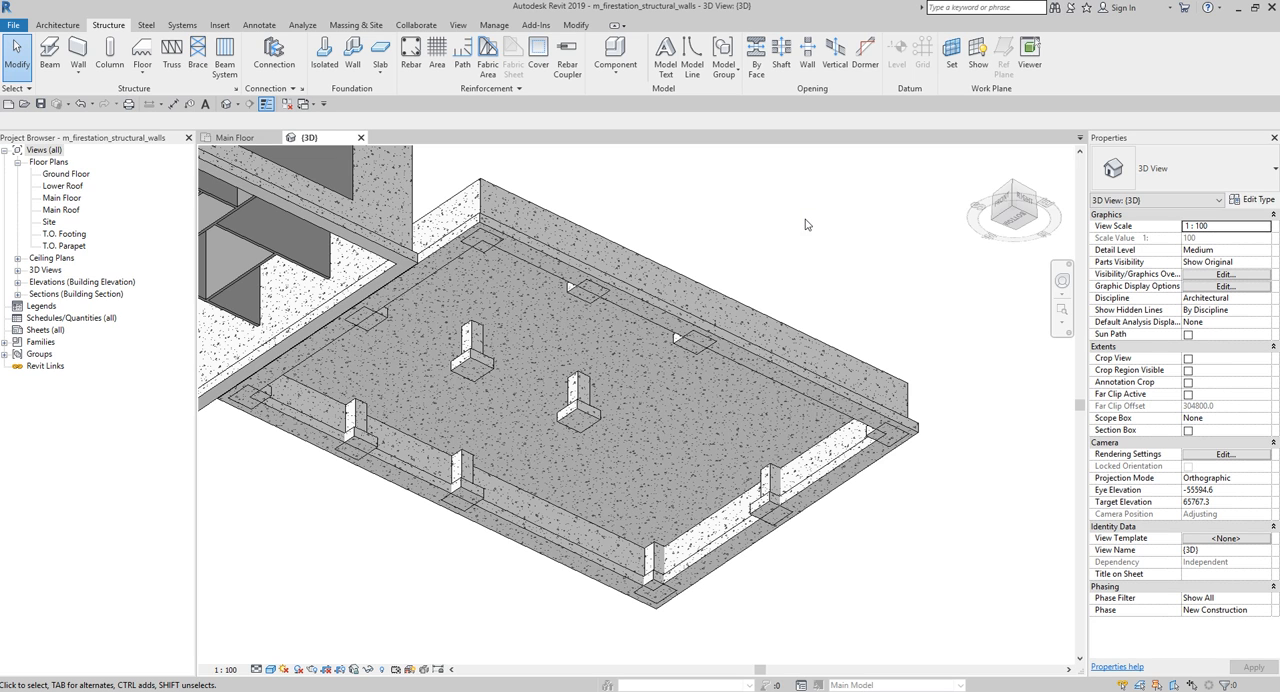
middle_click_drag(806, 224, 740, 322, "shift")
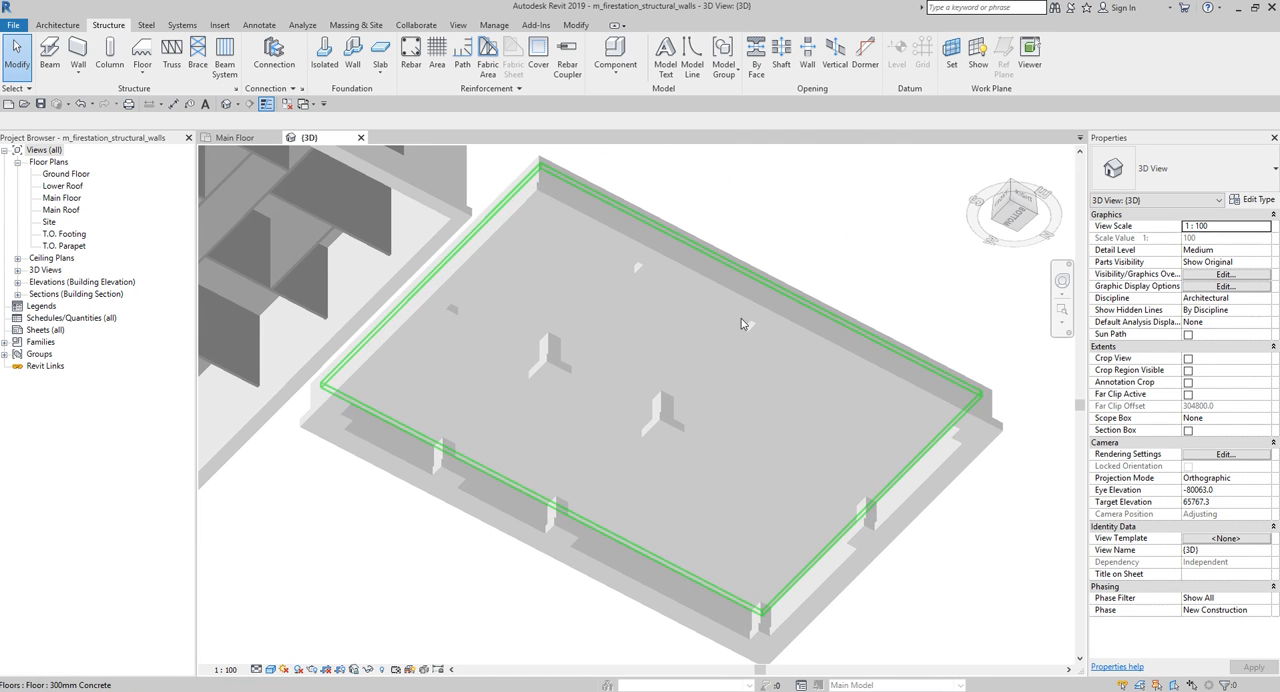
left_click(576, 26)
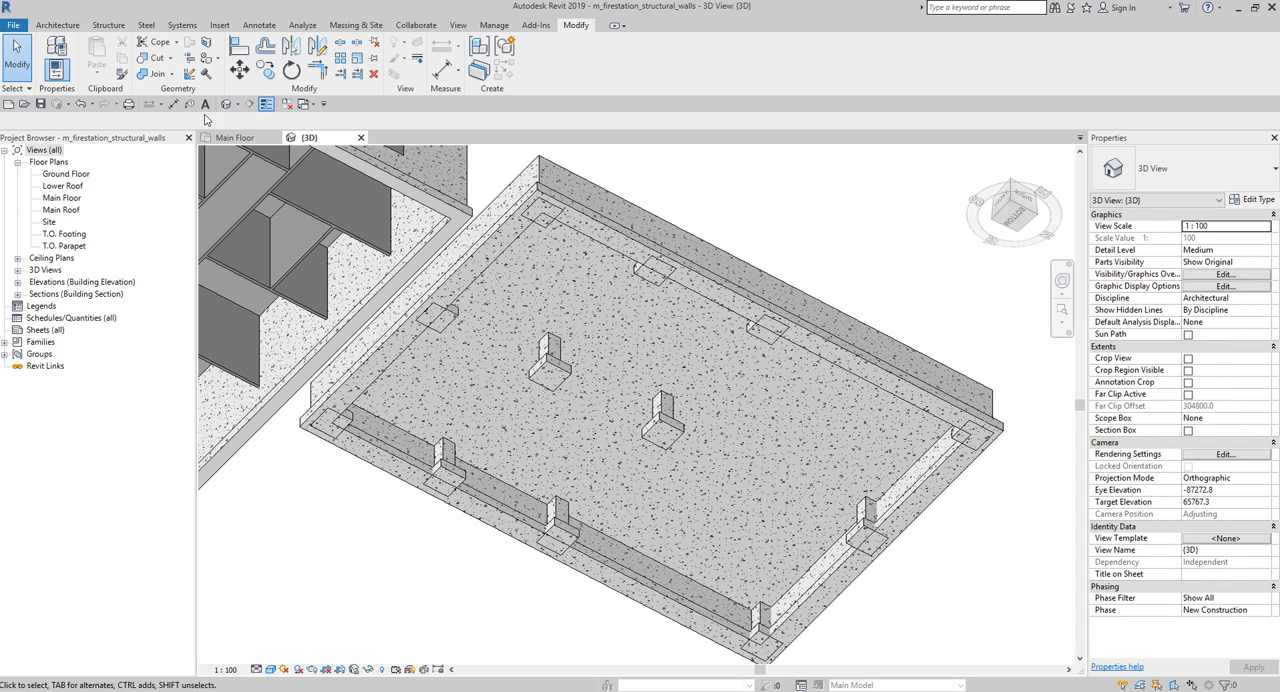
left_click(155, 75)
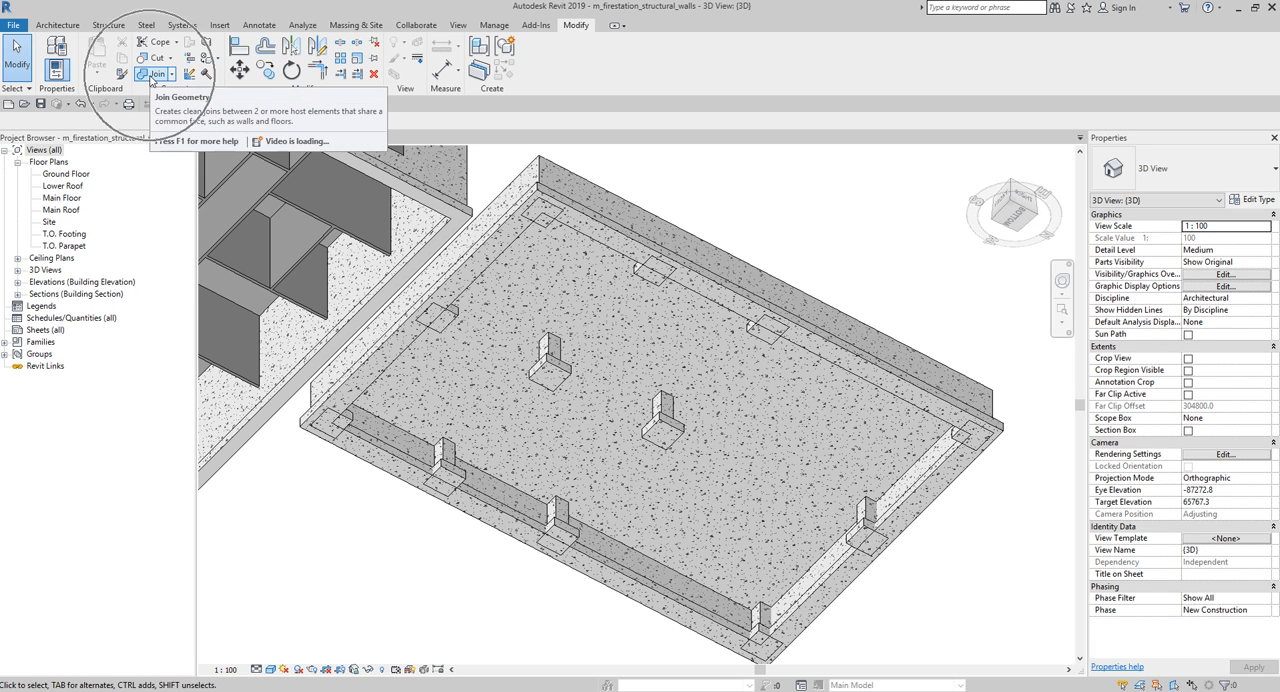
left_click(155, 75)
scroll(759, 244, "up", 4)
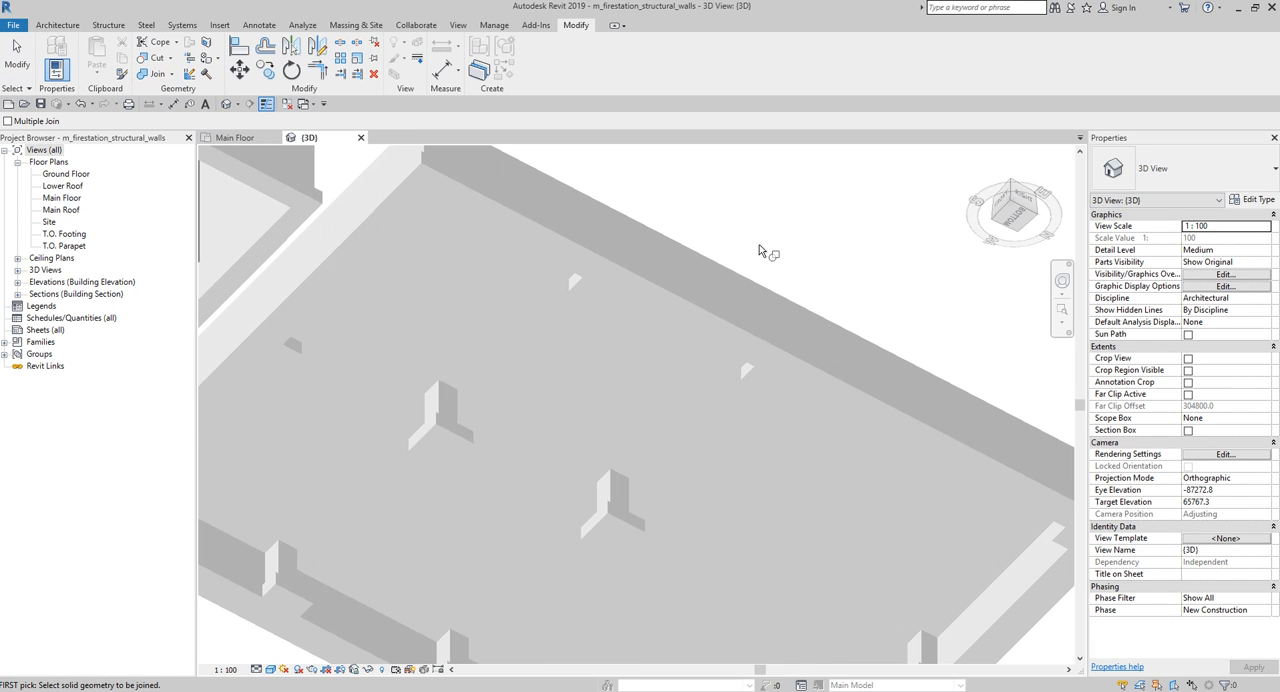
left_click(668, 328)
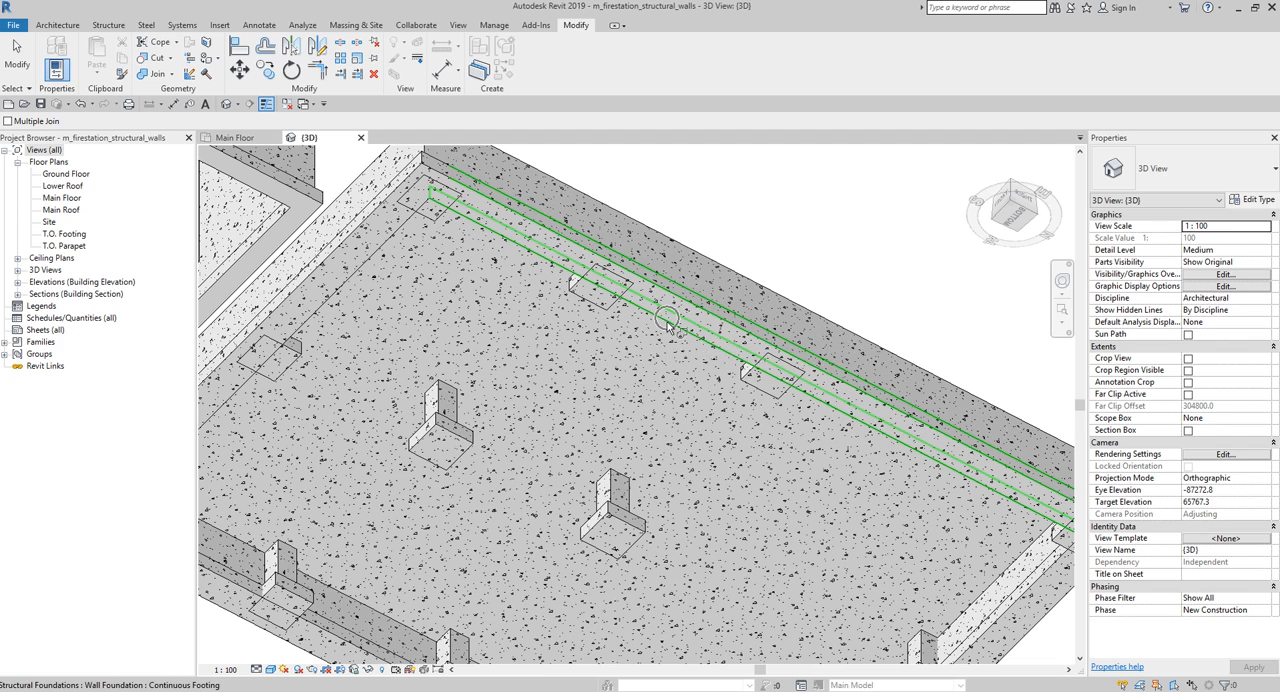
left_click(668, 328)
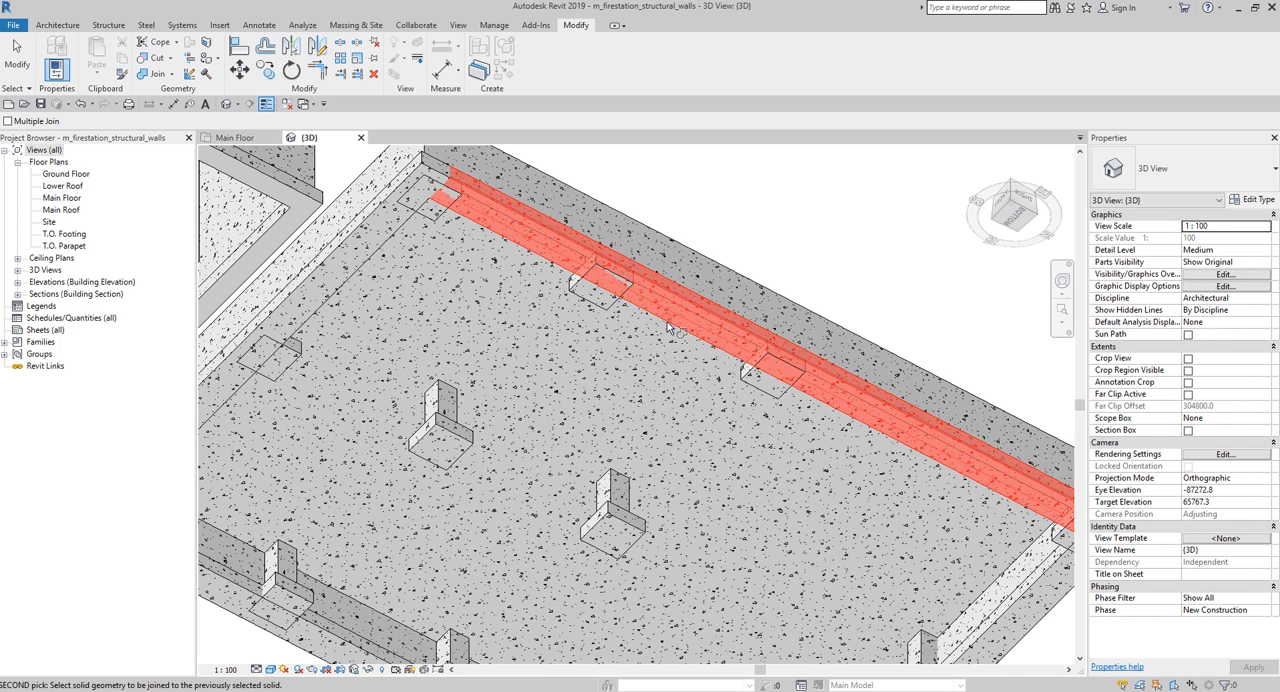
left_click(601, 292)
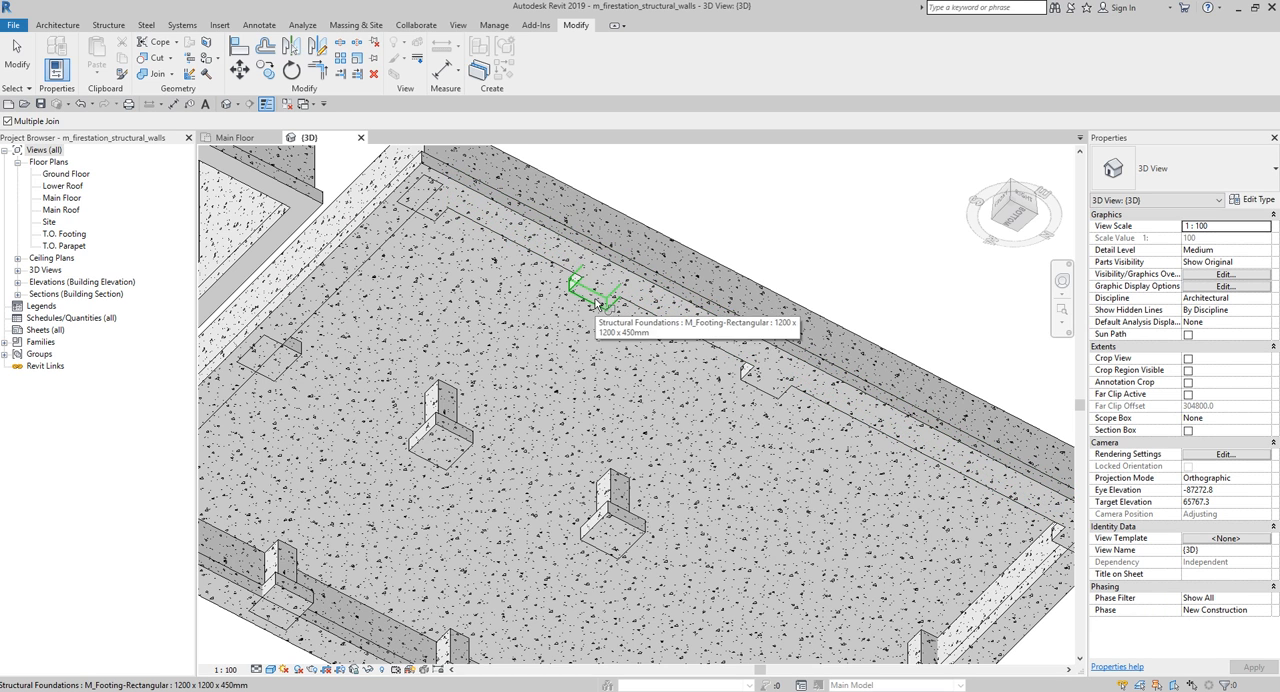
- Join the continuous footing along the side facing the neighbouring building with the isolated footing at its middle
middle_click_drag(509, 364, 718, 347)
scroll(537, 331, "up", 1)
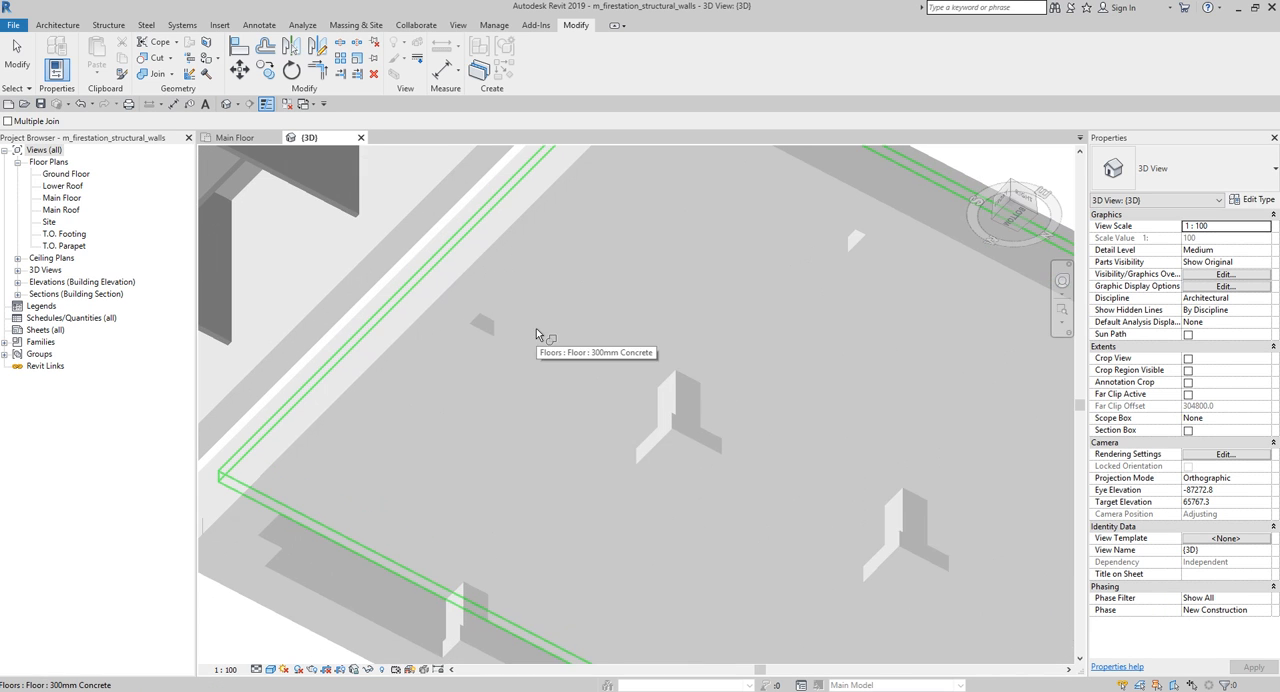
middle_click_drag(543, 333, 609, 421)
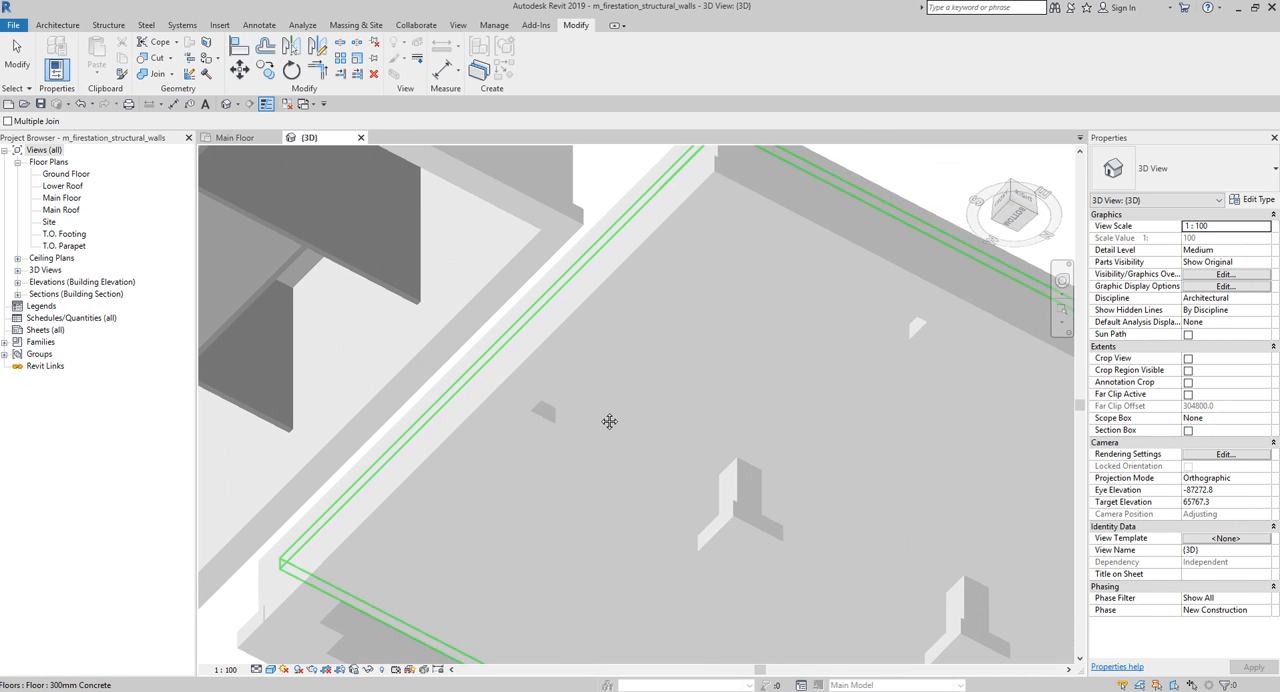
left_click(588, 364)
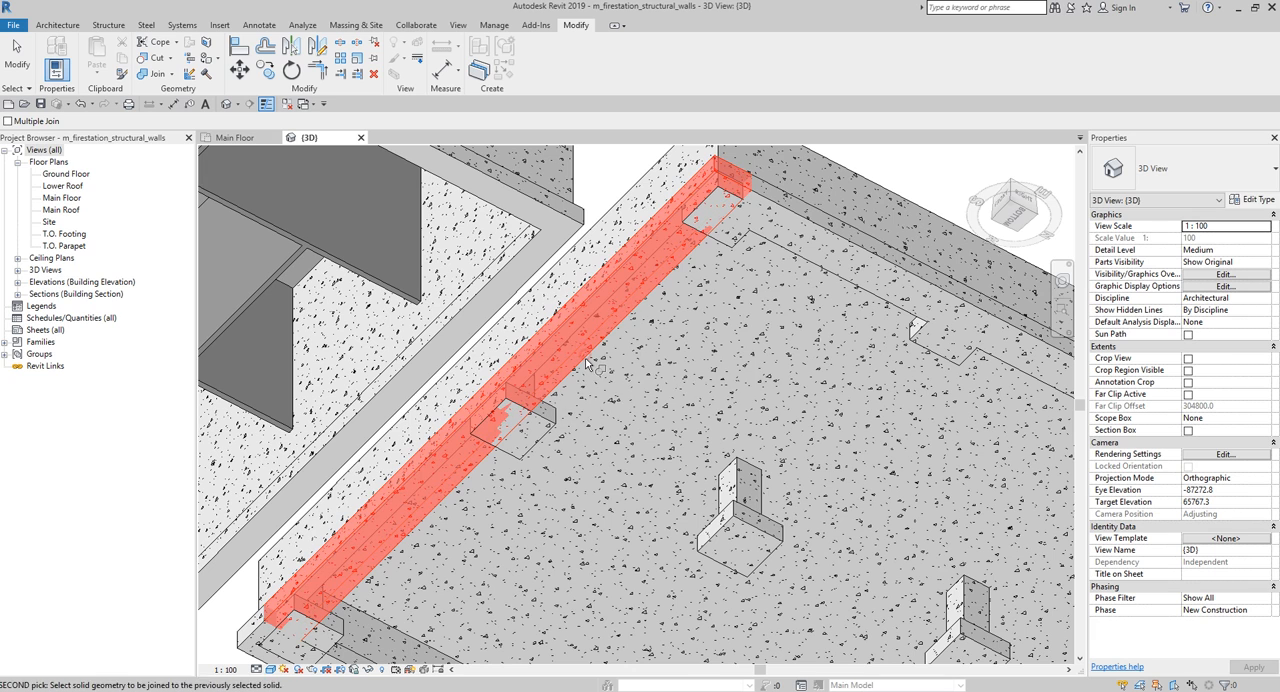
left_click(555, 432)
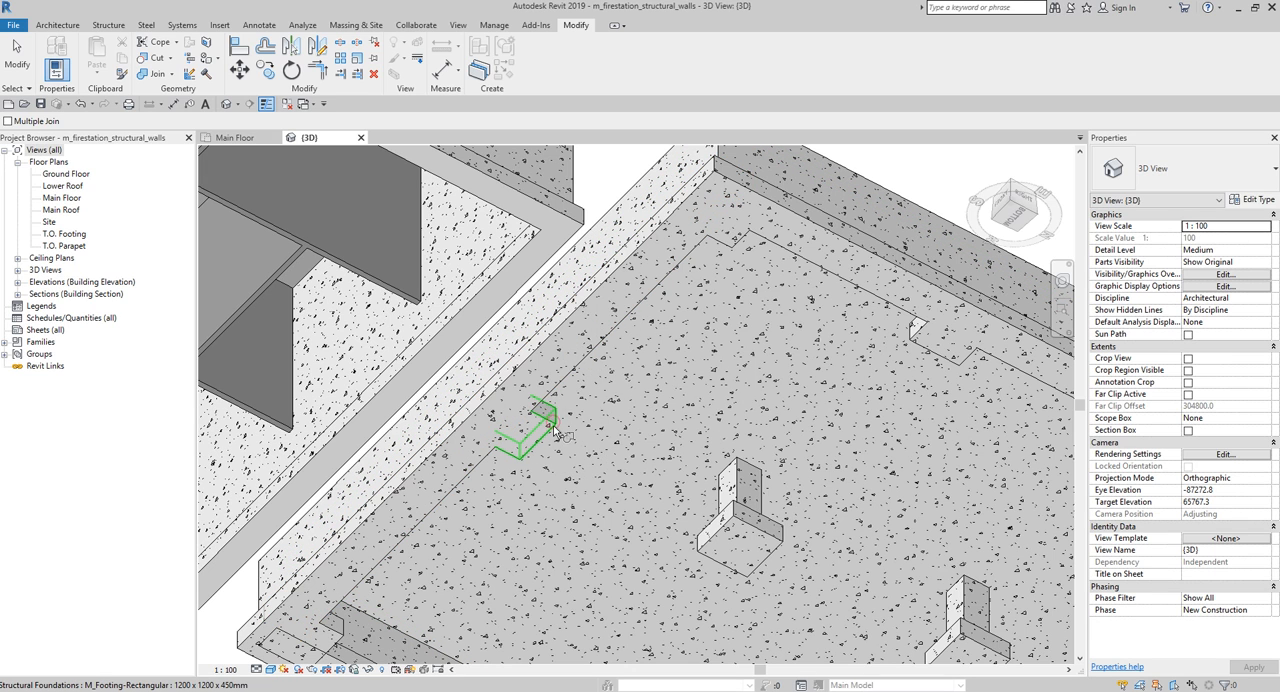
- Join the continuous footing along the slab's remaining long side with the isolated column footings it overlaps
scroll(577, 408, "down", 1)
middle_click_drag(643, 479, 674, 251)
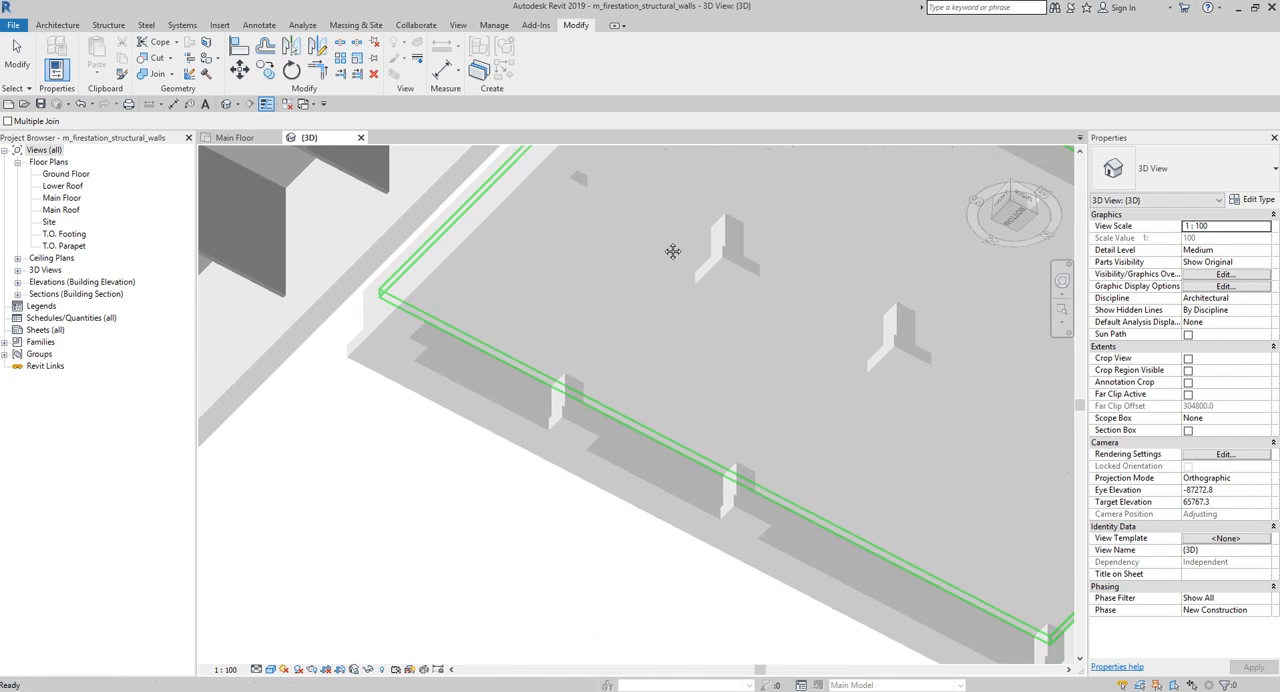
middle_click_drag(740, 427, 580, 305)
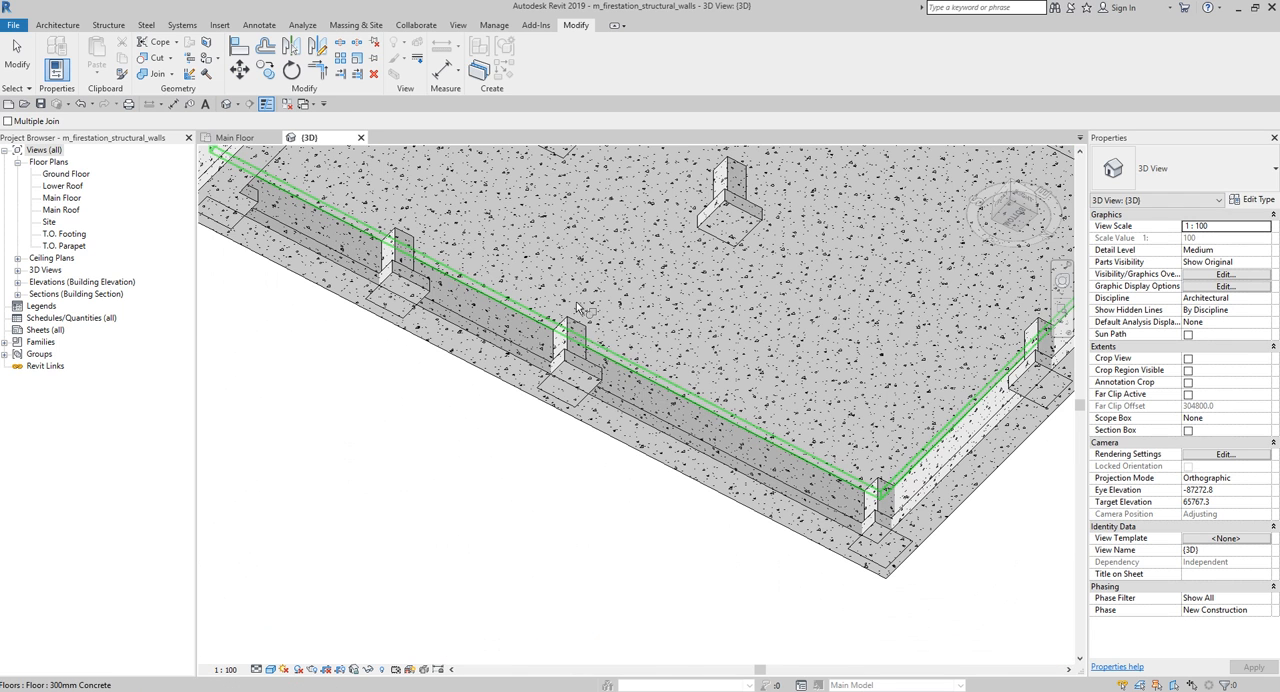
left_click(633, 422)
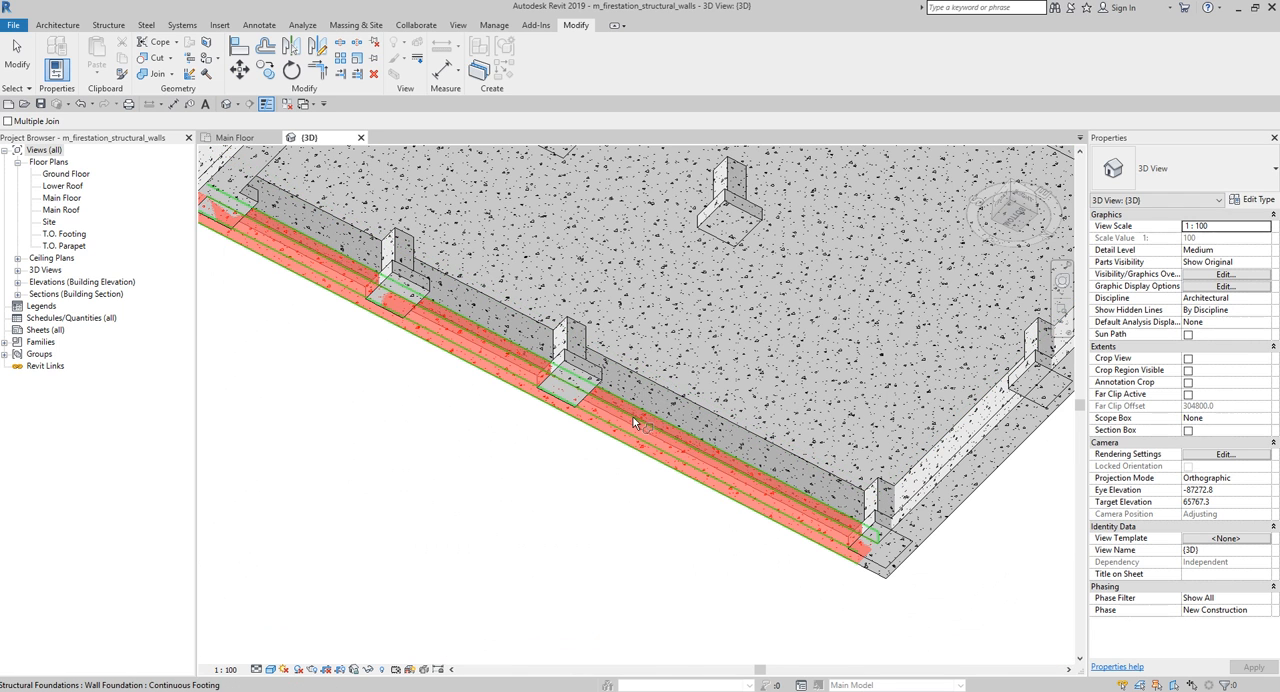
left_click(573, 362)
- Join the continuous footing along the short side away from the neighbouring building with its overlapping isolated footings, and end the Join command
scroll(568, 508, "down", 1)
middle_click_drag(567, 509, 405, 546)
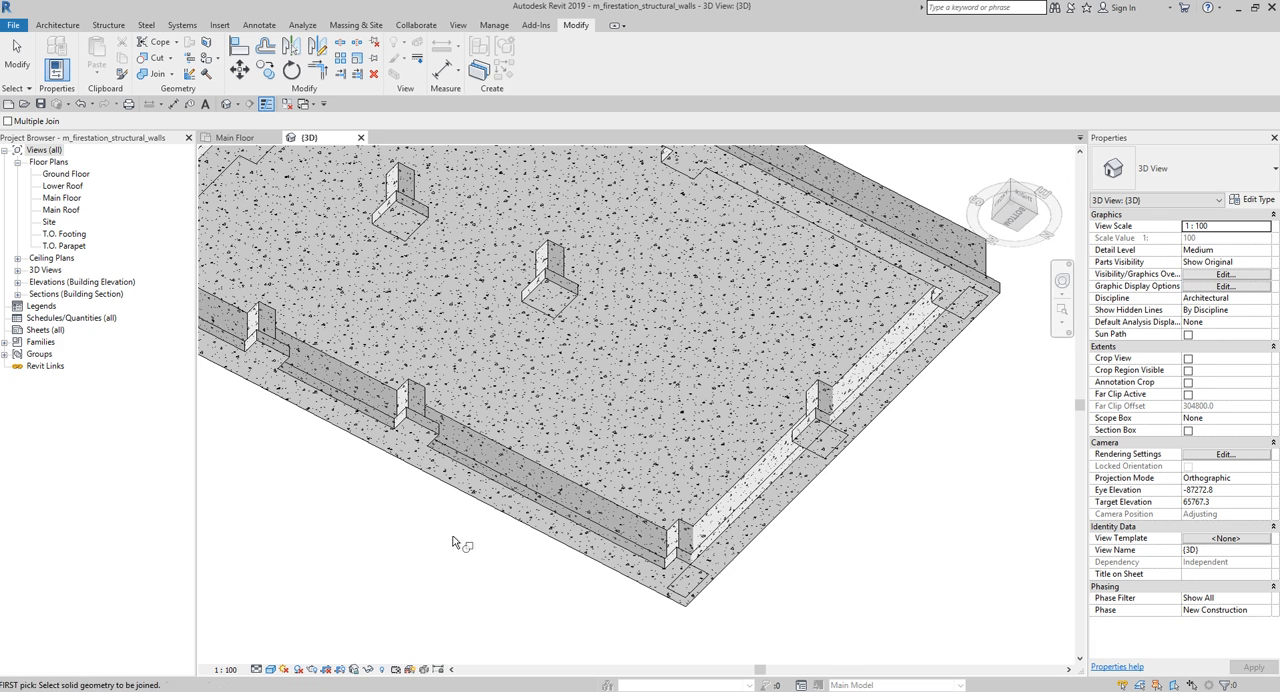
left_click(800, 490)
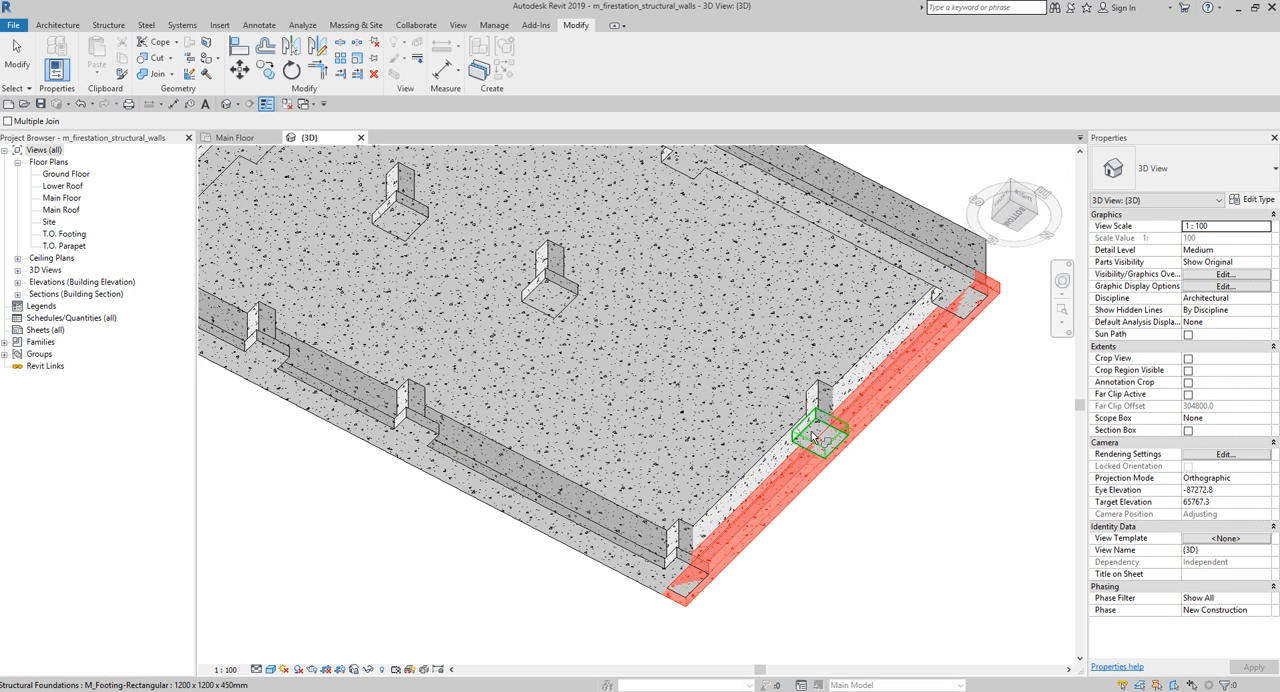
left_click(815, 435)
scroll(615, 446, "down", 3)
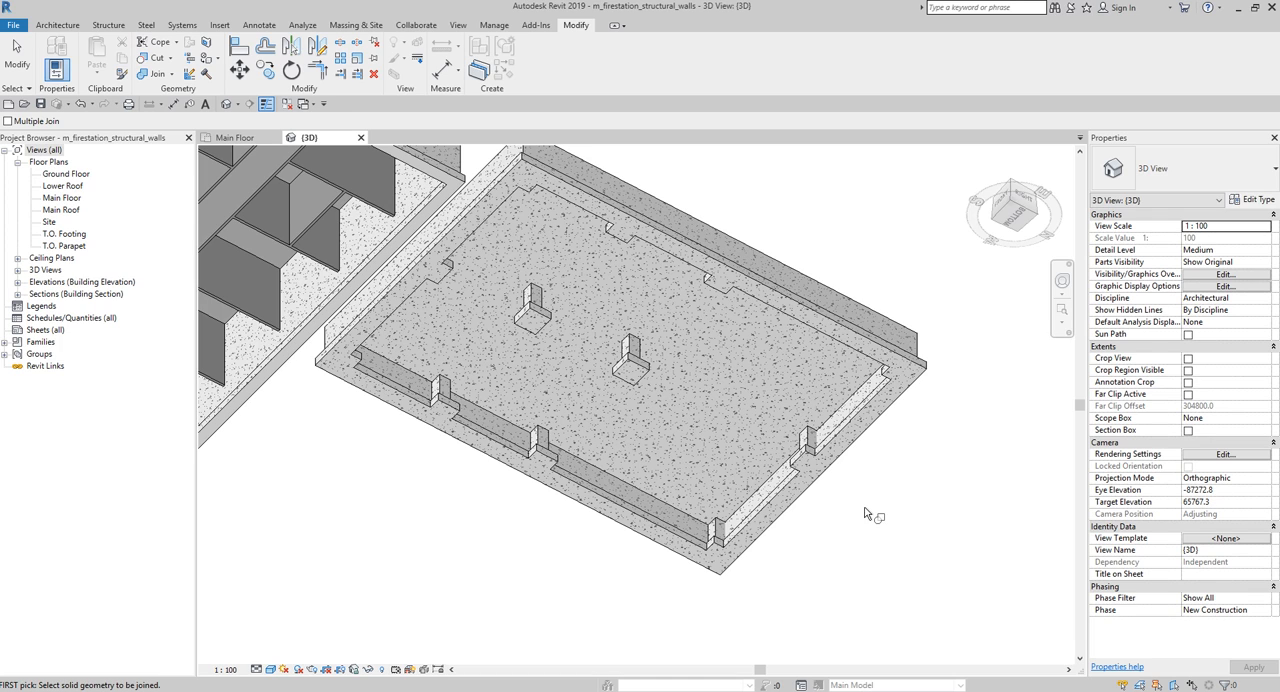
key("ctrl")
left_click(17, 62)
- Examine the joined continuous and isolated footings of the slab from below, from several corner directions of the 3D view
mouse_move(823, 532)
middle_mouse_down("shift")
mouse_move(834, 352)
mouse_move(737, 420)
mouse_move(687, 575)
mouse_move(700, 570)
middle_mouse_up("shift")
middle_click_drag(846, 492, 1045, 490, "shift")
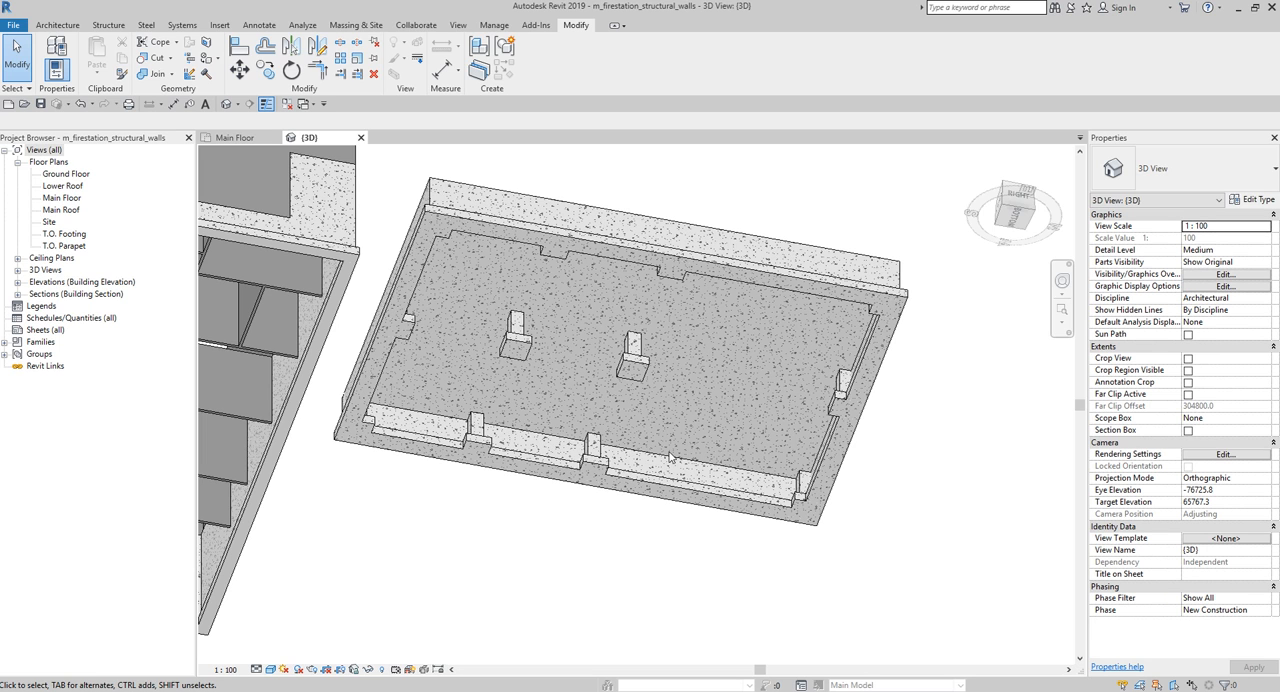
mouse_move(960, 485)
middle_mouse_down("shift")
mouse_move(974, 549)
mouse_move(1018, 497)
middle_mouse_up("shift")
left_click(1022, 220)
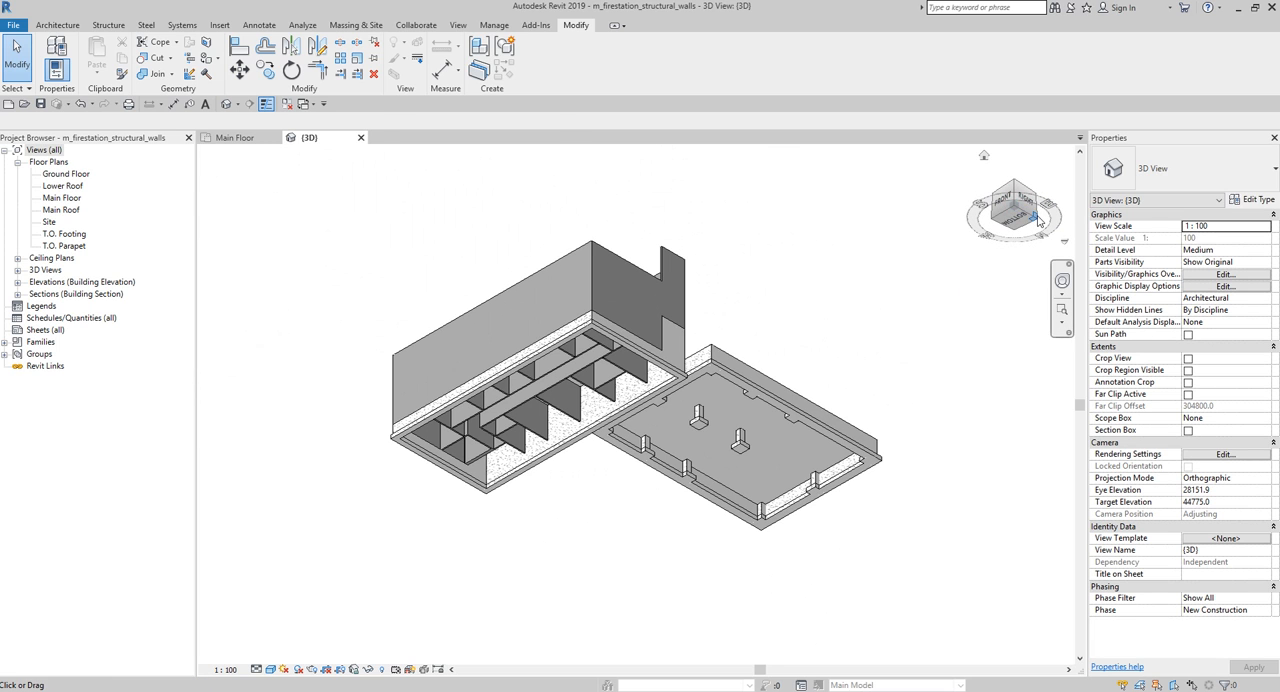
left_click(1037, 216)
scroll(795, 442, "up", 5)
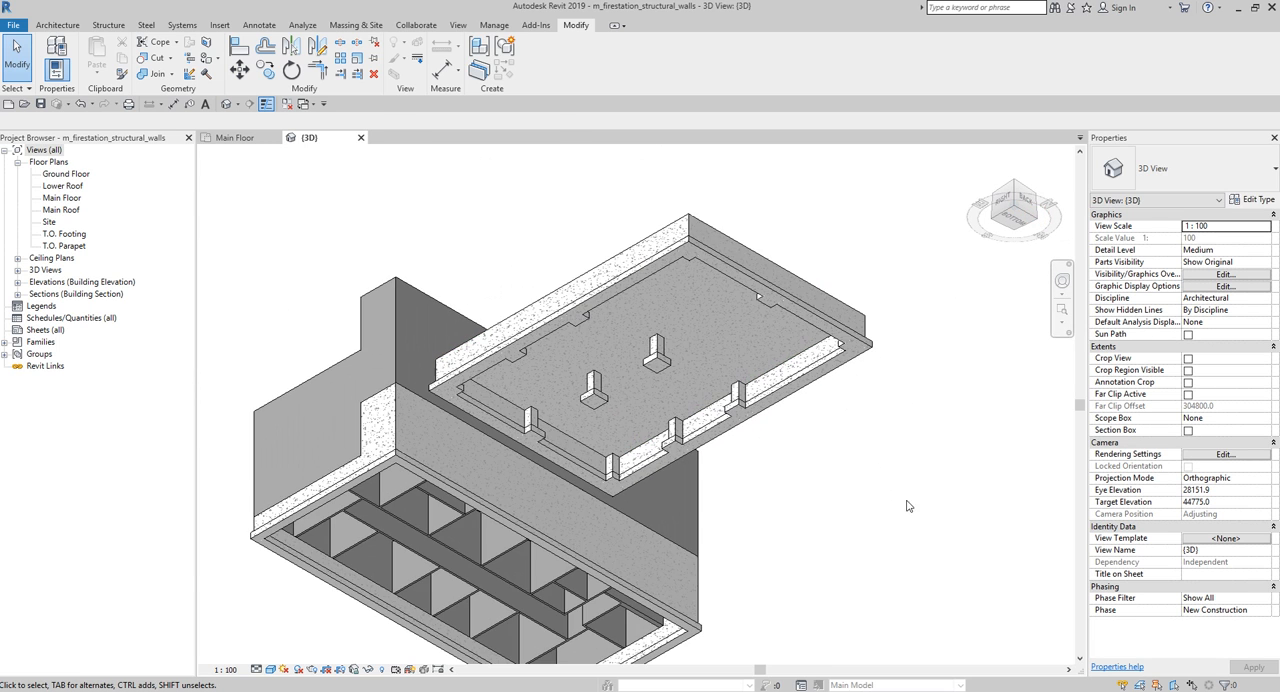
scroll(796, 440, "up", 1)
middle_click_drag(799, 438, 841, 504)
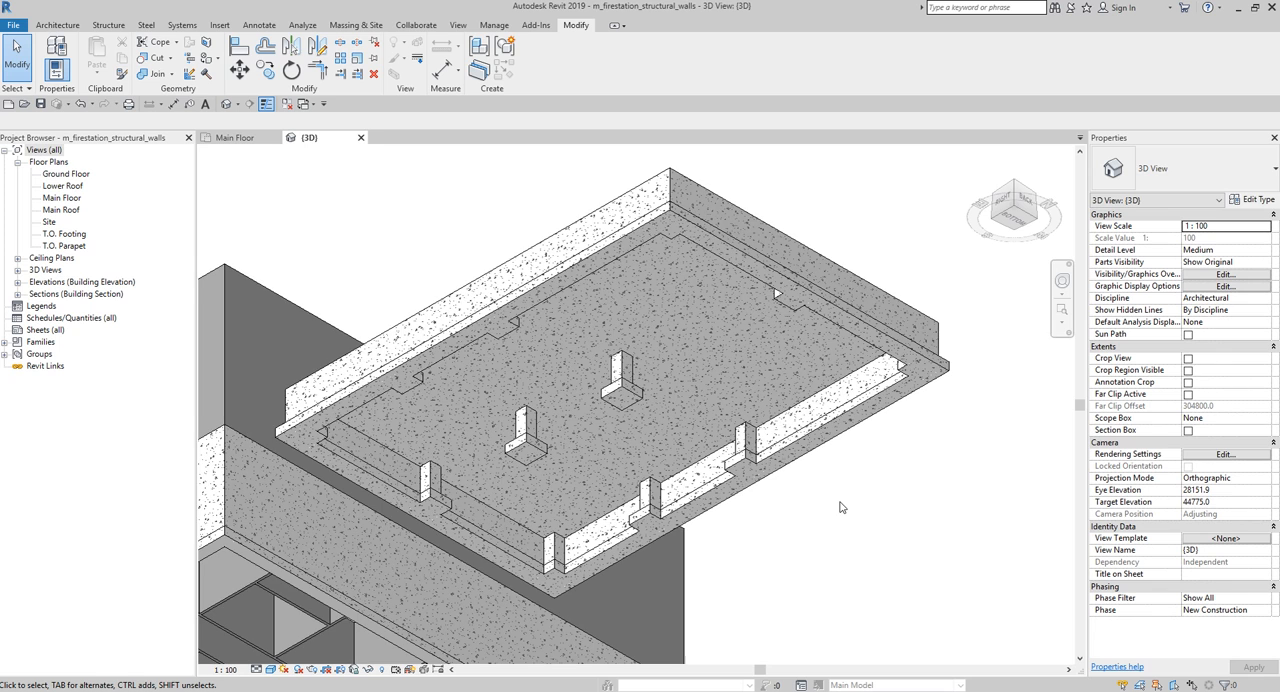